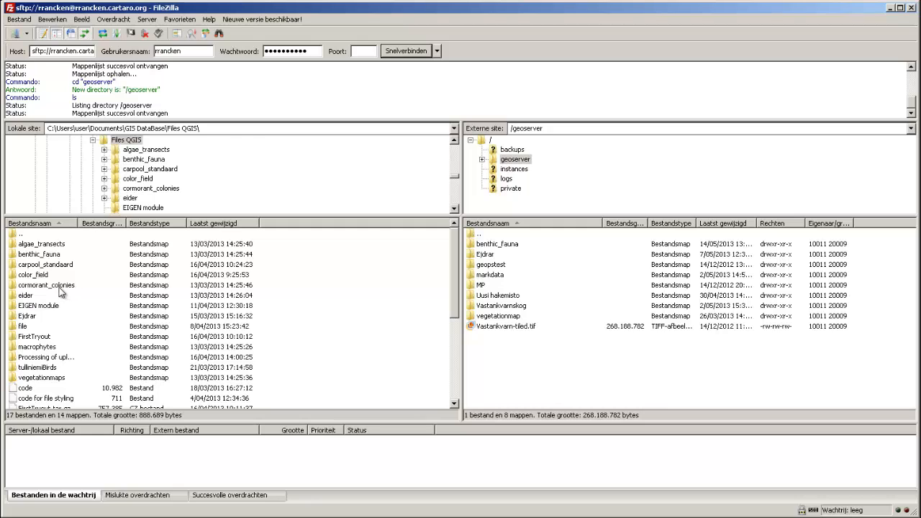
- Open the cormorant_colonies english folder in the local file pane
double_click(61, 288)
double_click(41, 245)
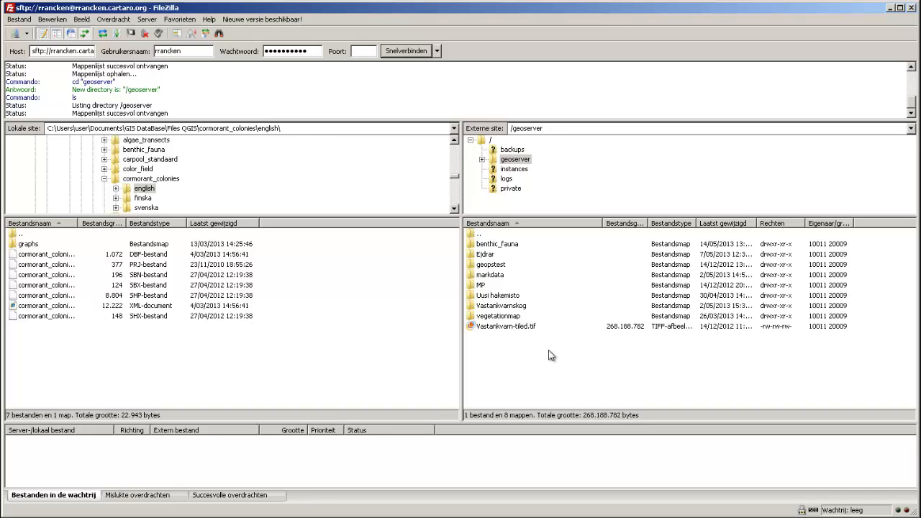
- Create a remote folder named Cormorant files inside the geoserver directory
right_click(520, 348)
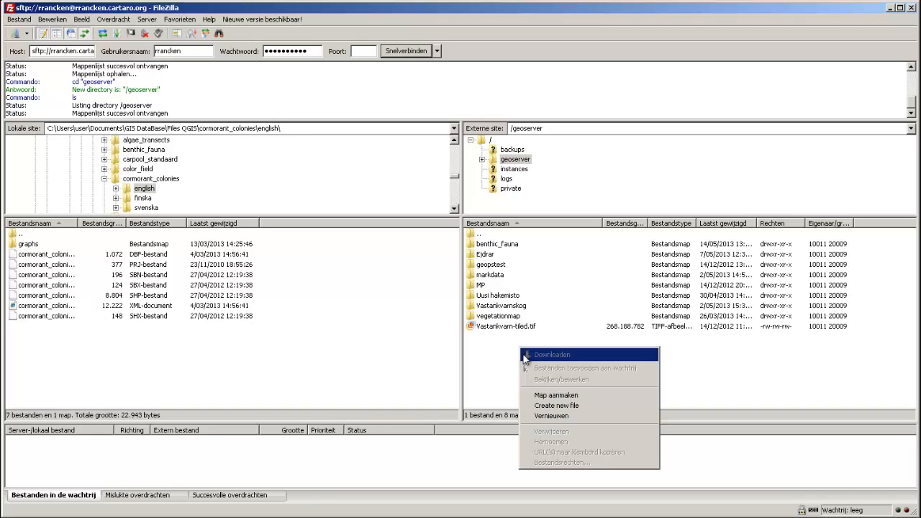
left_click(575, 396)
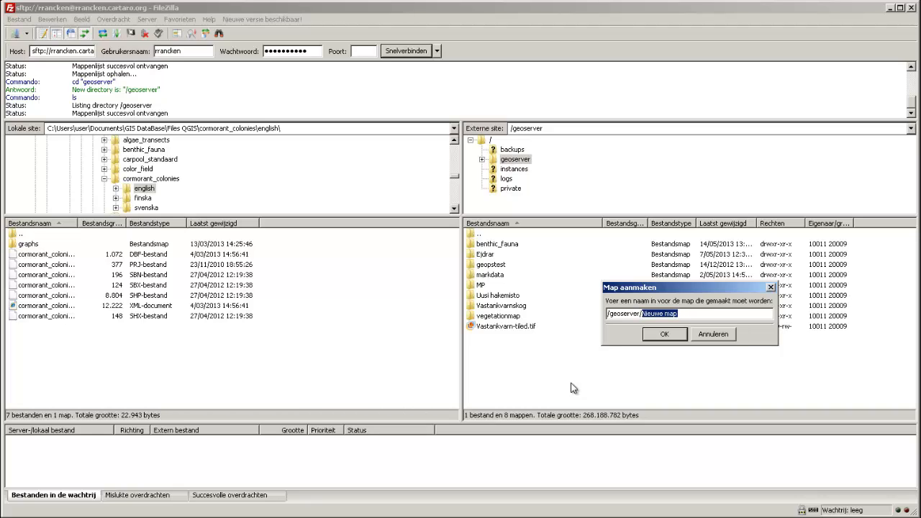
type("Cormorant")
key("BackSpace")
key("BackSpace")
key("BackSpace")
key("BackSpace")
type("files")
key("Return")
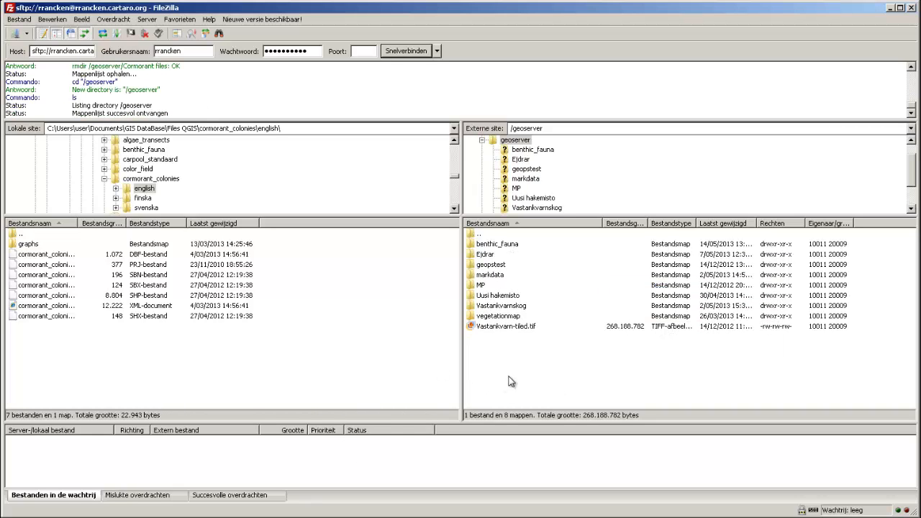
- Create a remote folder named Cormorant inside the geoserver directory
right_click(500, 363)
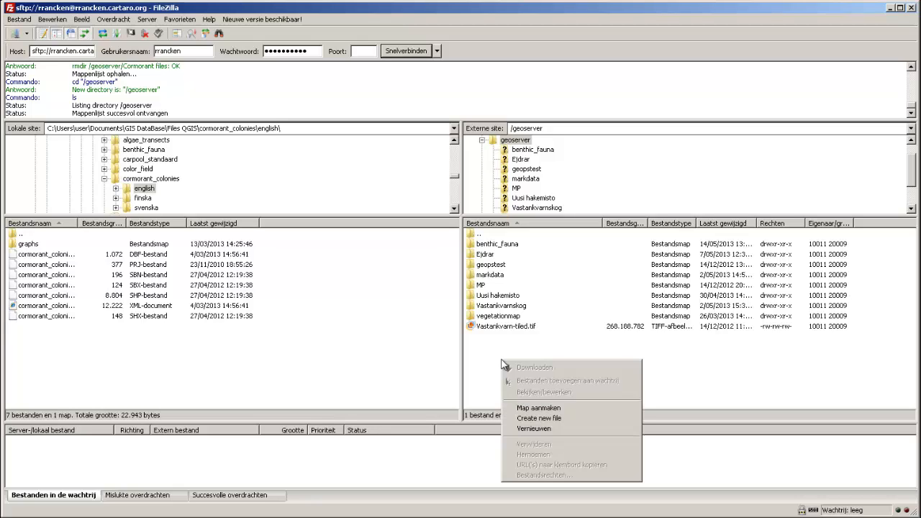
left_click(566, 410)
type("C")
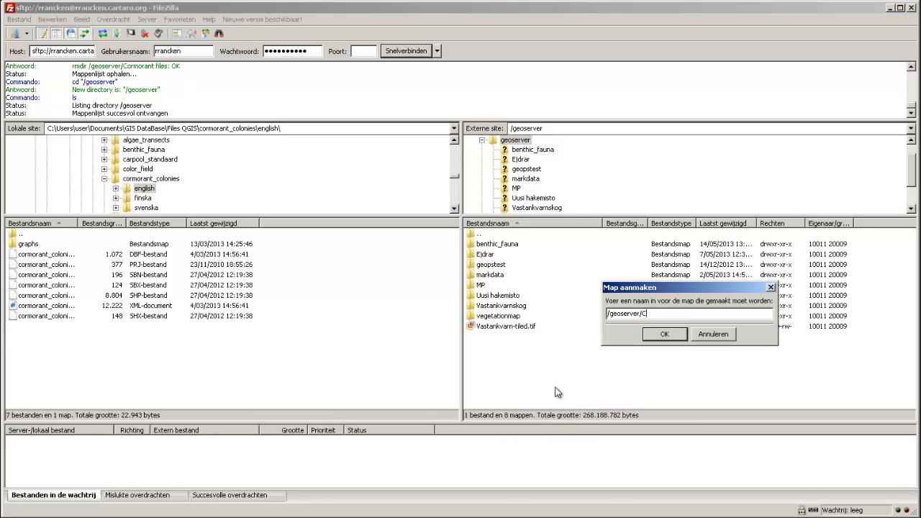
type("ormorant")
key("Return")
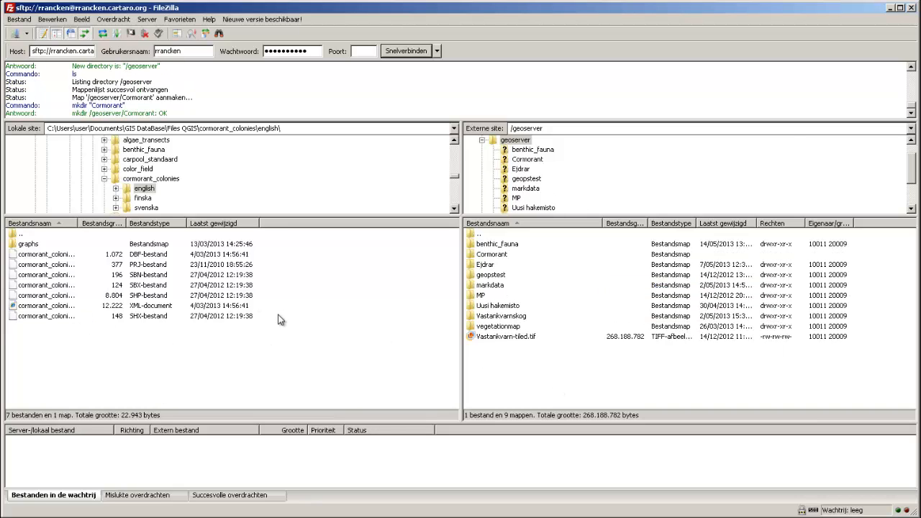
- Upload the seven cormorant_colonies files from the local folder into the remote Cormorant folder
left_click_drag(274, 315, 508, 260)
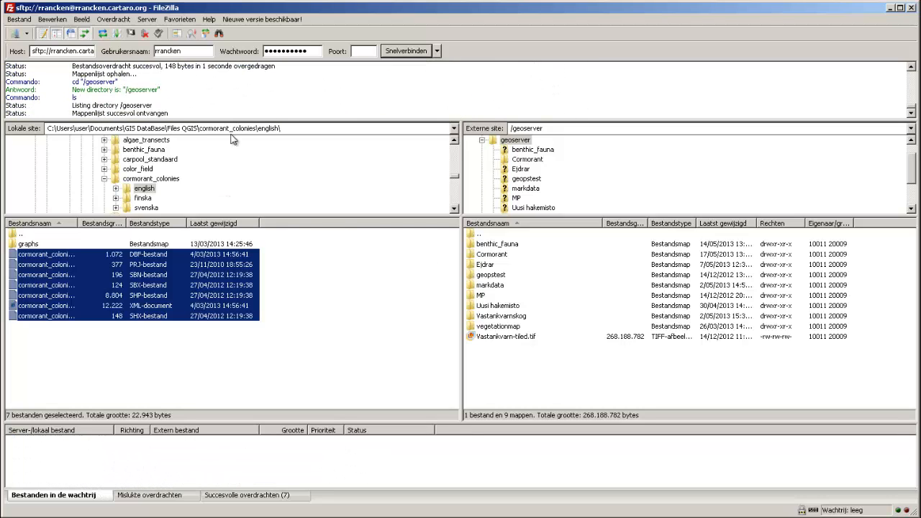
left_click(890, 8)
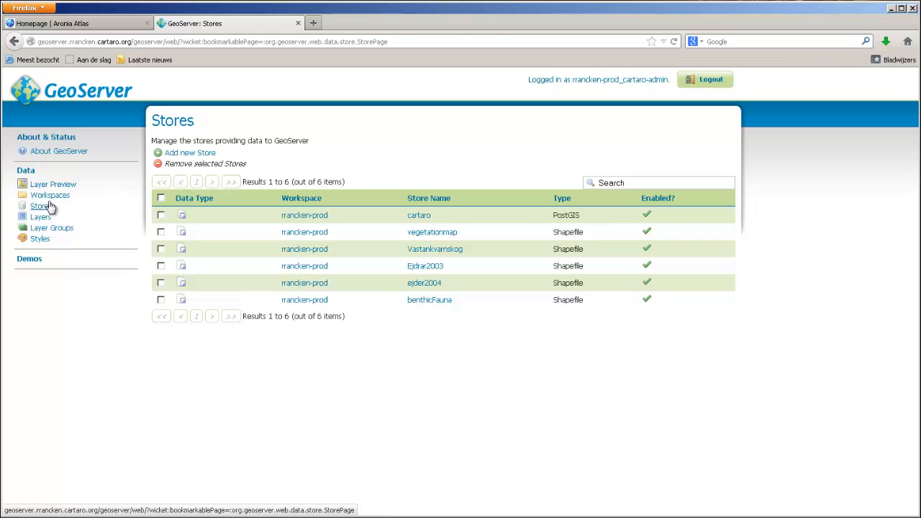
- In GeoServer, add a new Shapefile store named cormorant pointing to Cormorant/cormorant_colonies.shp and save it
left_click(202, 152)
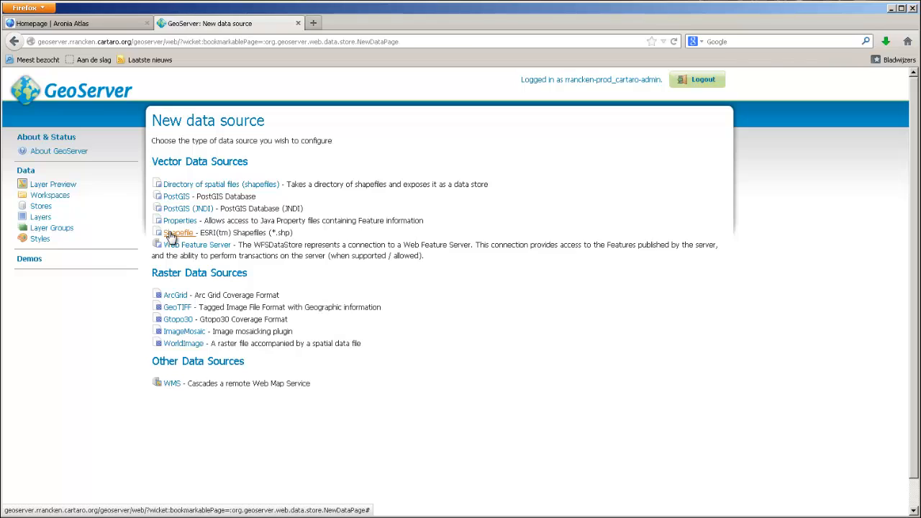
left_click(171, 234)
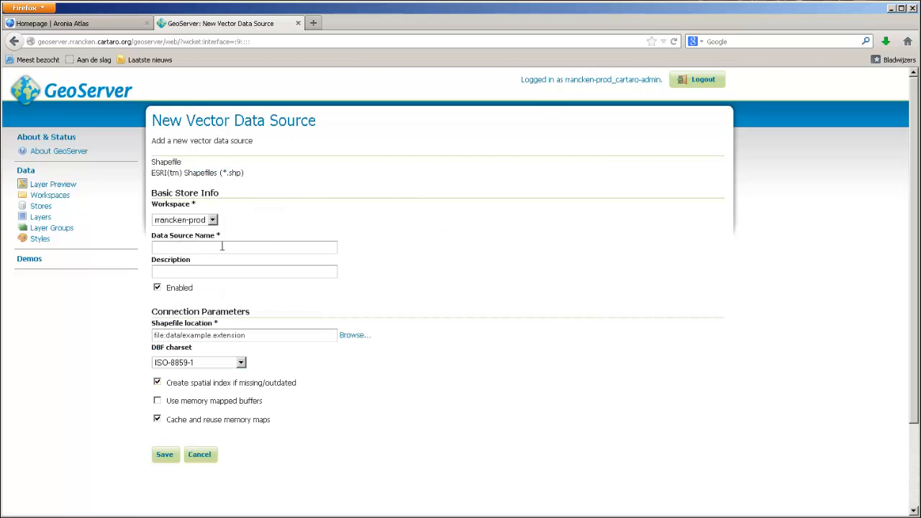
left_click(216, 250)
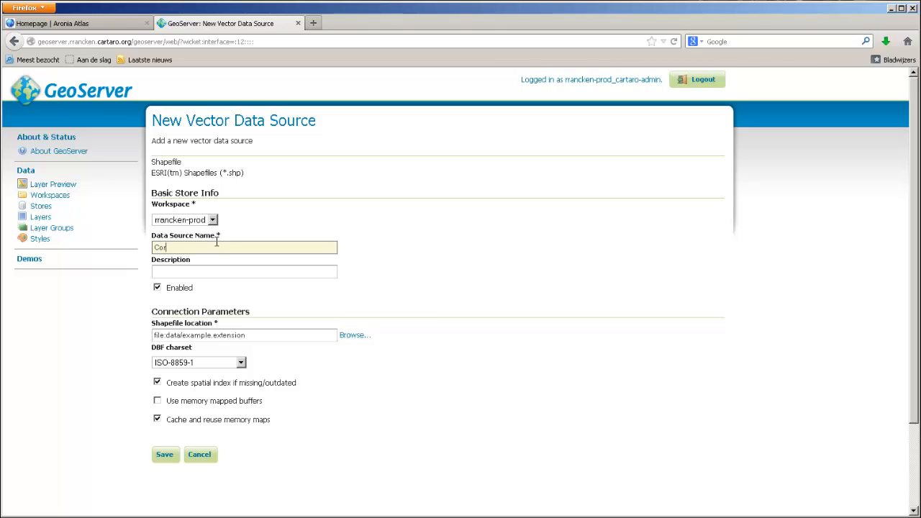
type("cormorant")
left_click(362, 341)
left_click(320, 240)
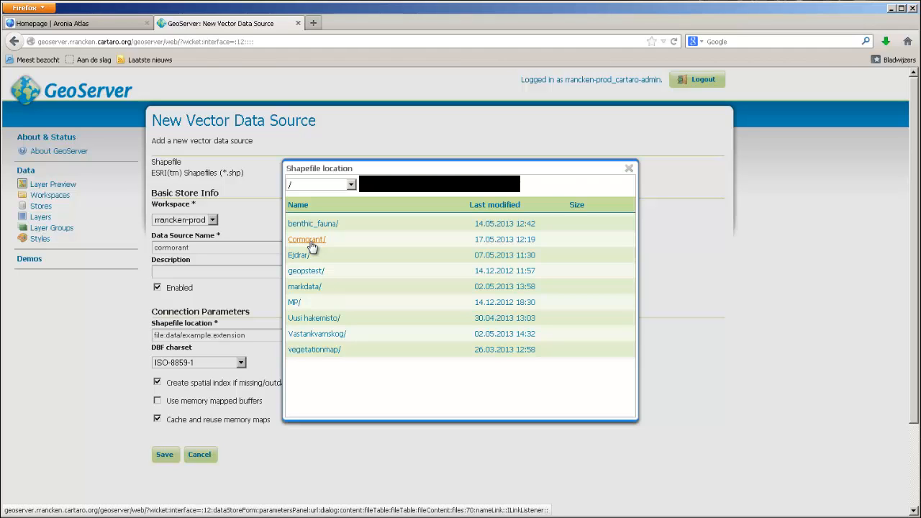
left_click(311, 245)
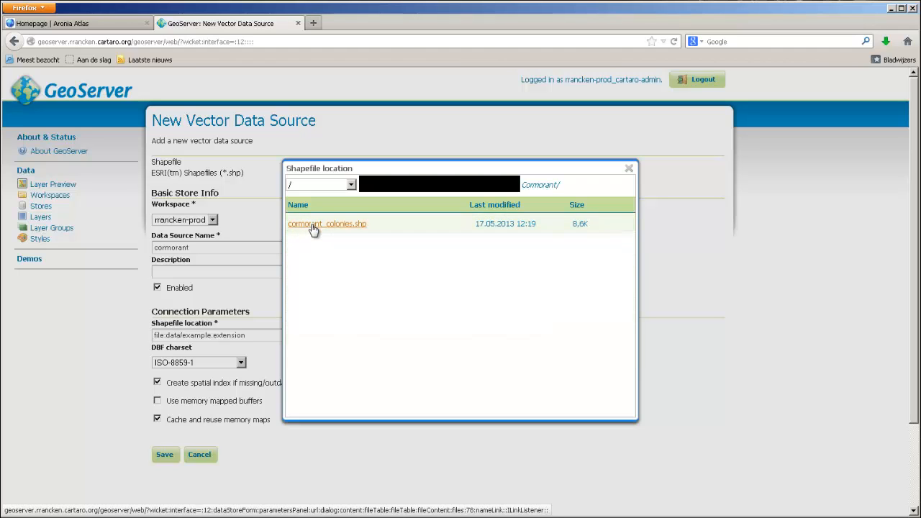
left_click(313, 224)
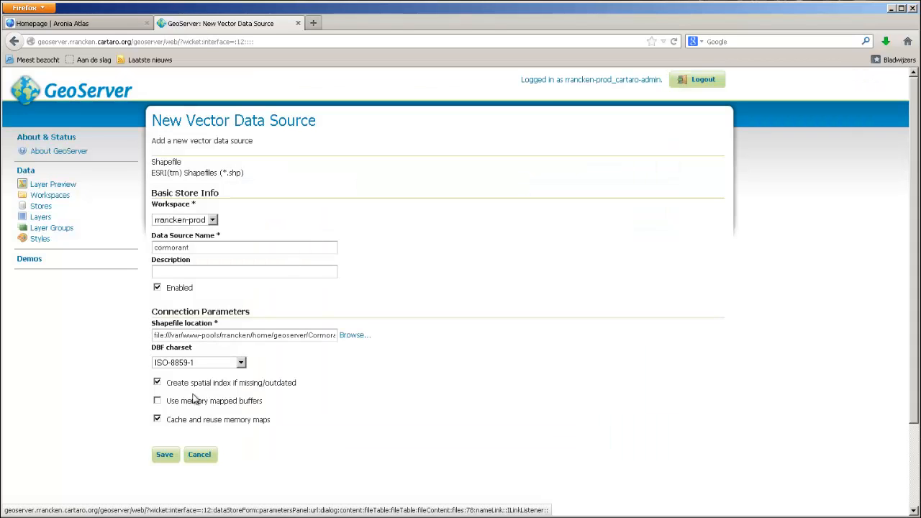
left_click(166, 459)
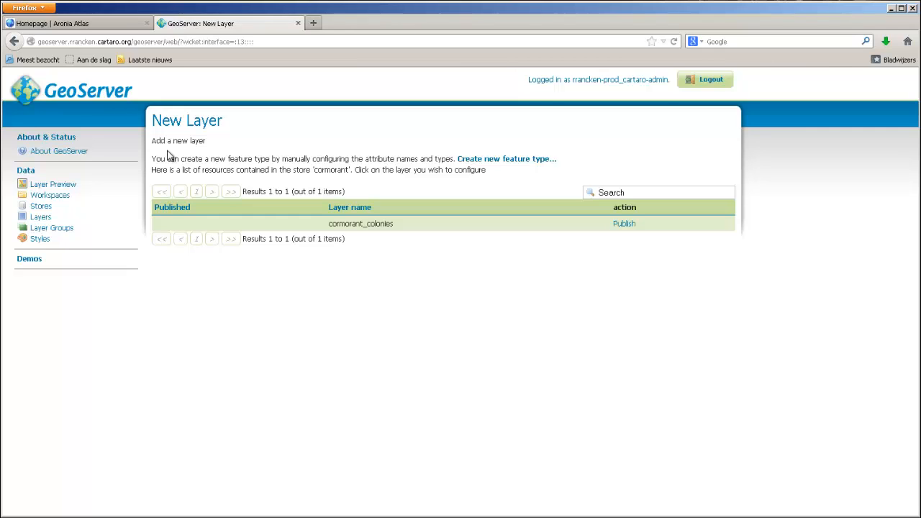
- Publish the cormorant_colonies layer and set both its Name and Title to cormorant
left_click(623, 225)
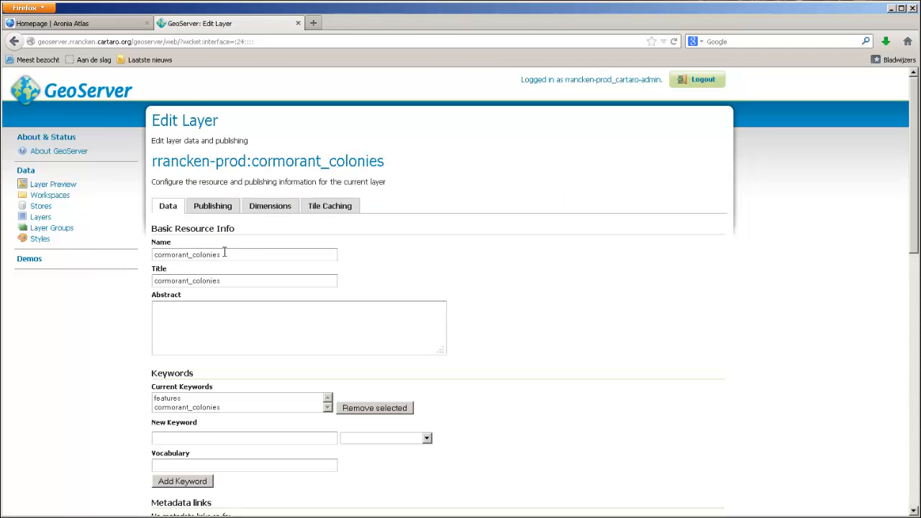
left_click_drag(192, 258, 190, 257)
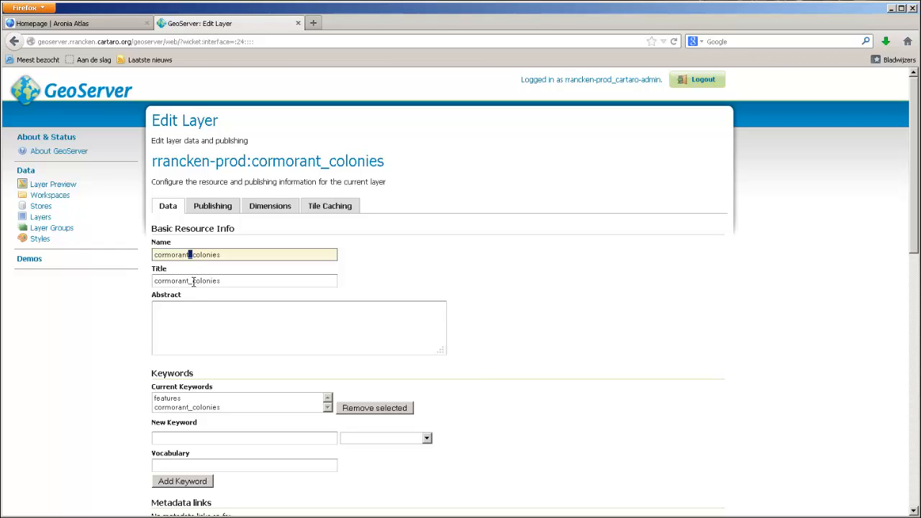
left_click(190, 255)
left_click_drag(190, 254, 222, 257)
key("BackSpace")
left_click(220, 281)
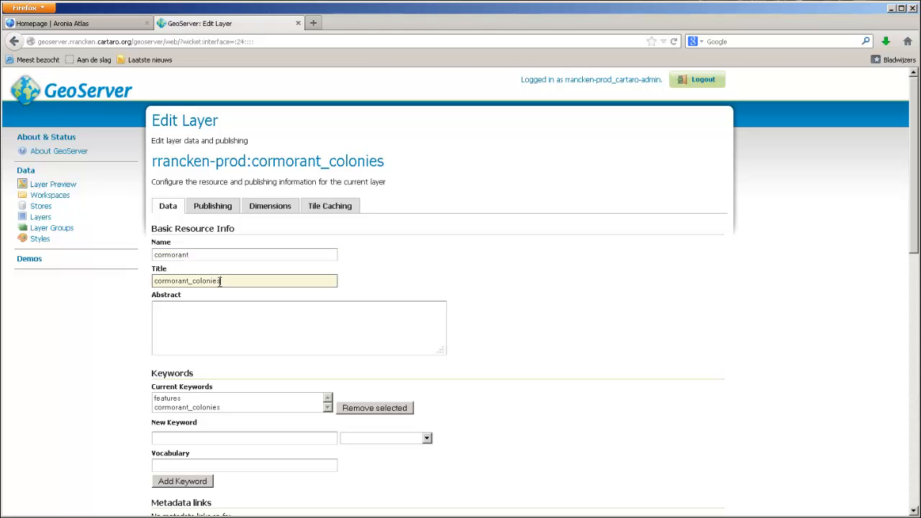
left_click_drag(220, 282, 188, 281)
key("BackSpace")
- Set the layer's declared SRS to EPSG:2393, KKJ / Finland Uniform Coordinate System
scroll(237, 288, "down", 3)
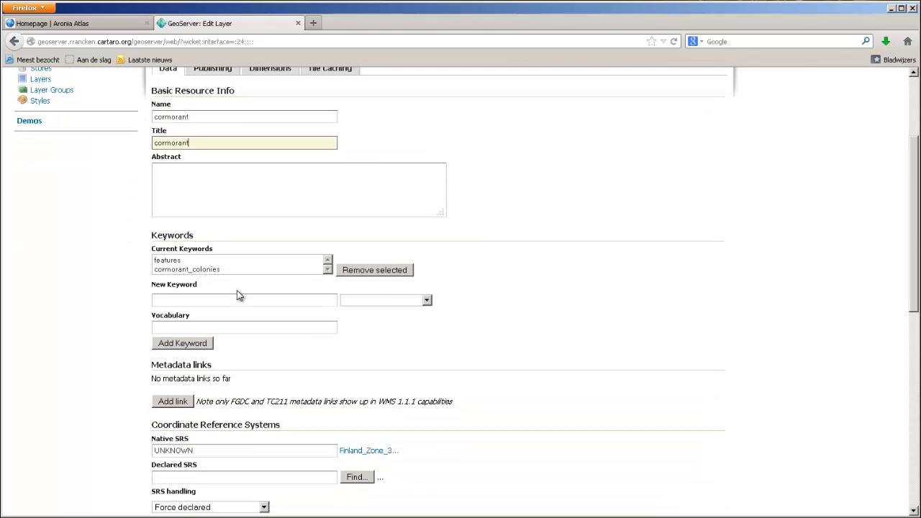
scroll(238, 292, "down", 3)
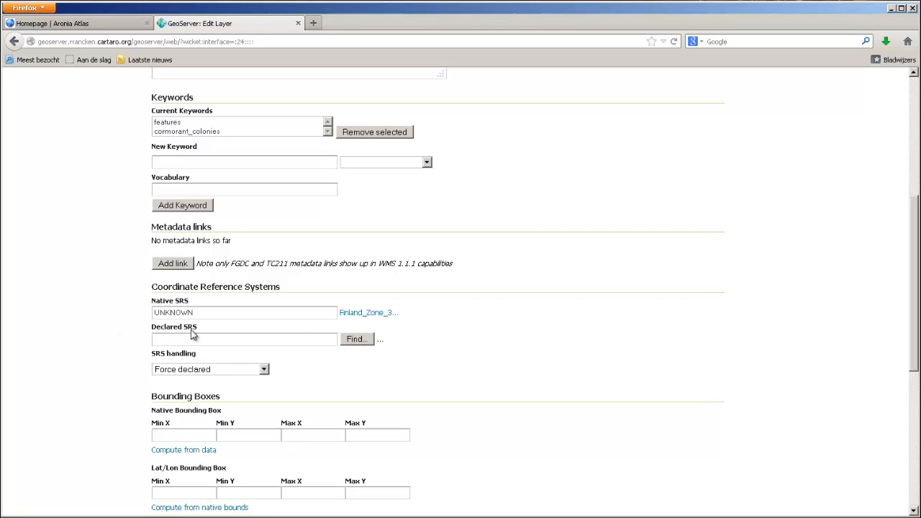
left_click(354, 341)
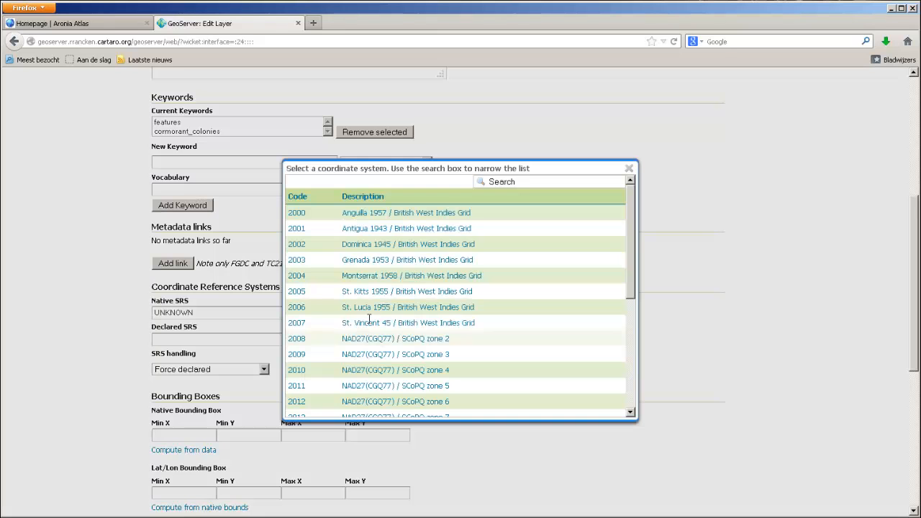
left_click(524, 182)
type("29")
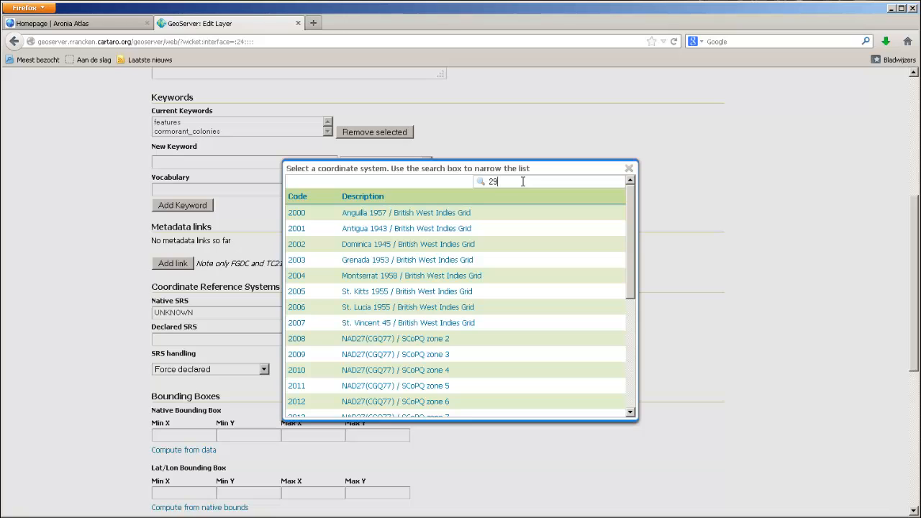
type("3")
key("BackSpace")
key("BackSpace")
type("39")
key("Return")
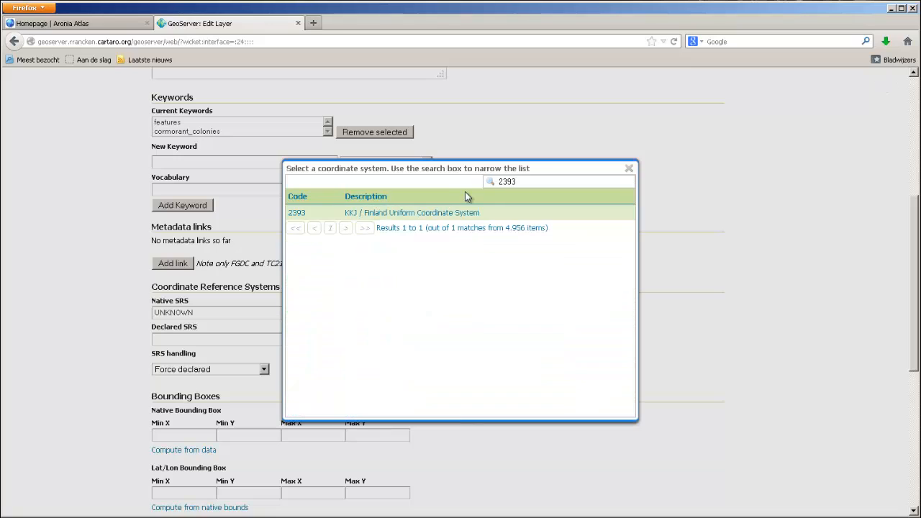
left_click(296, 214)
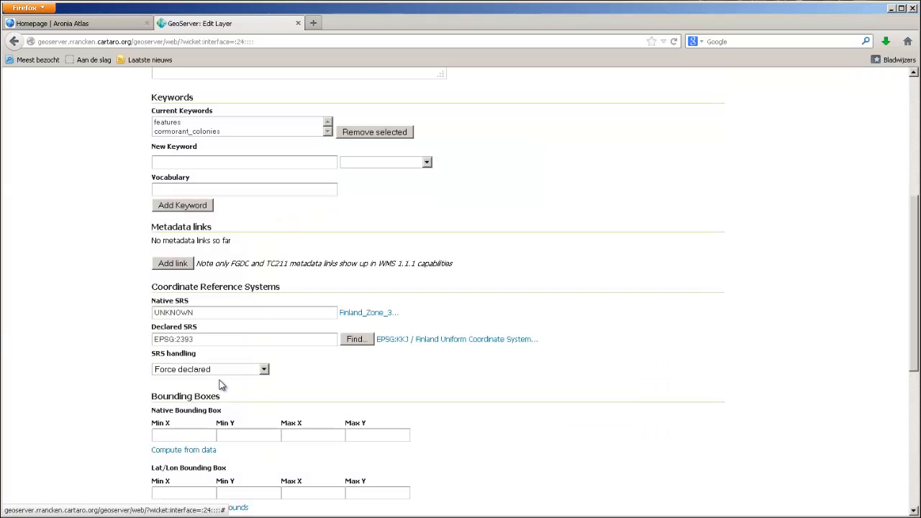
- Compute the native bounding box from data and the lat/lon box from native bounds, then save the layer
scroll(220, 381, "down", 3)
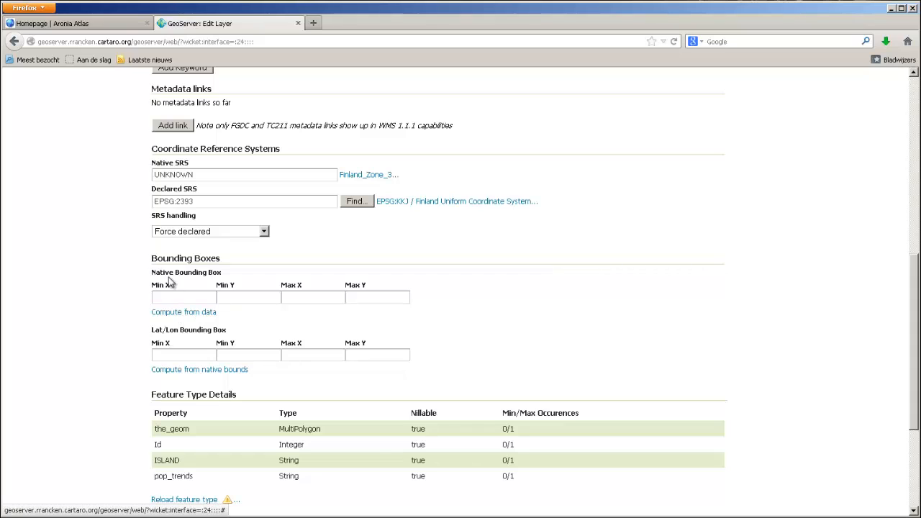
left_click(177, 314)
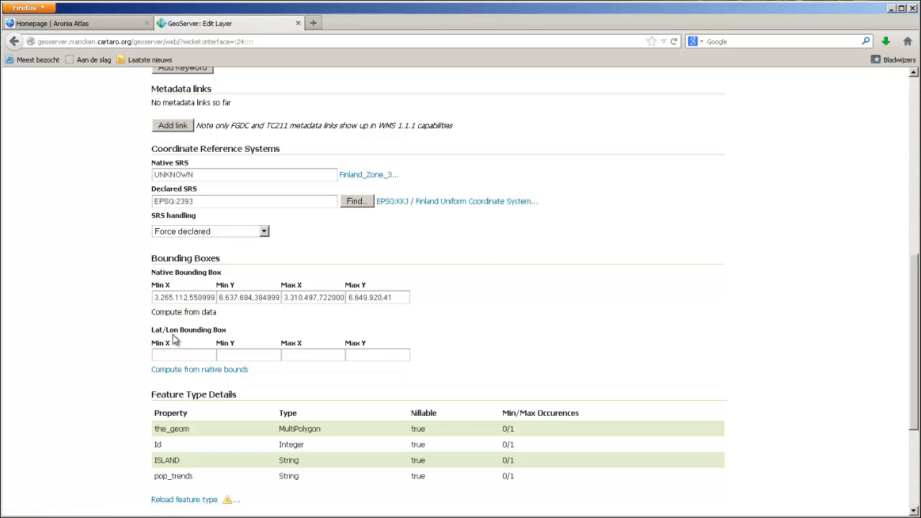
left_click(172, 371)
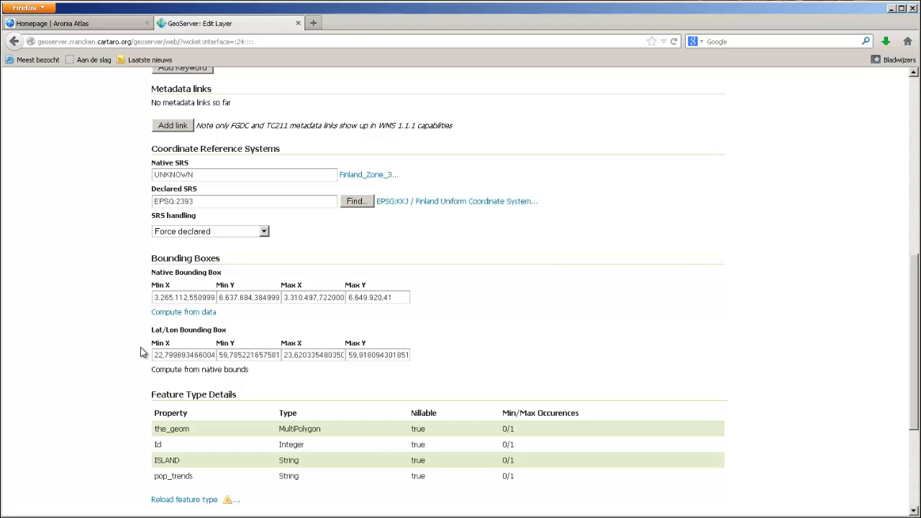
scroll(142, 353, "down", 4)
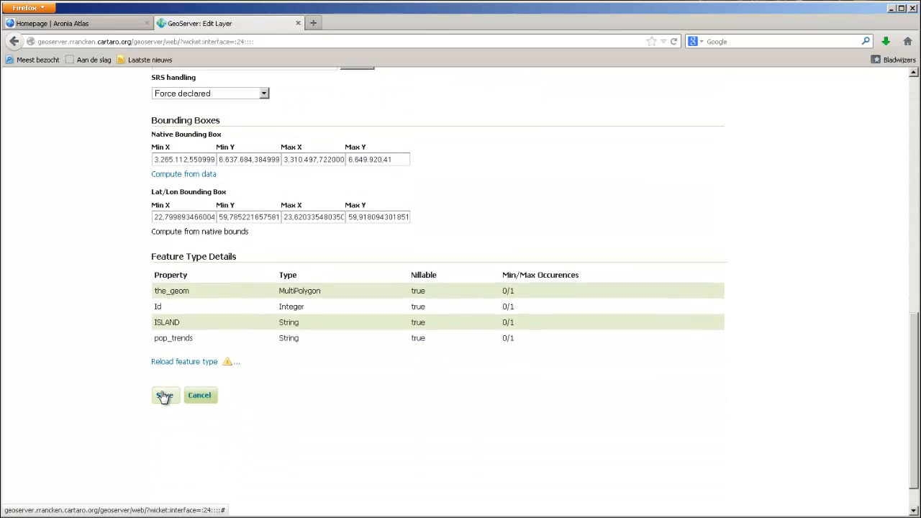
left_click(164, 395)
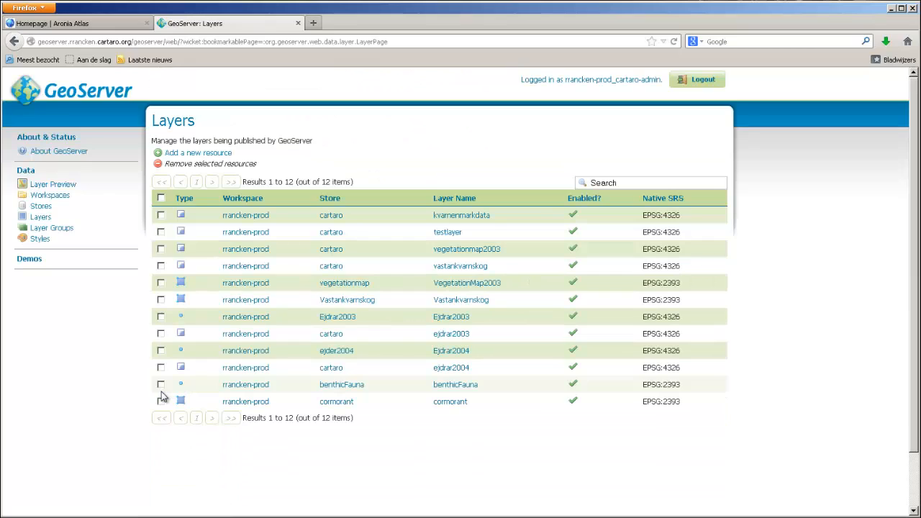
- Search the layer preview list for cormorant and open its OpenLayers preview
left_click_drag(494, 403, 221, 401)
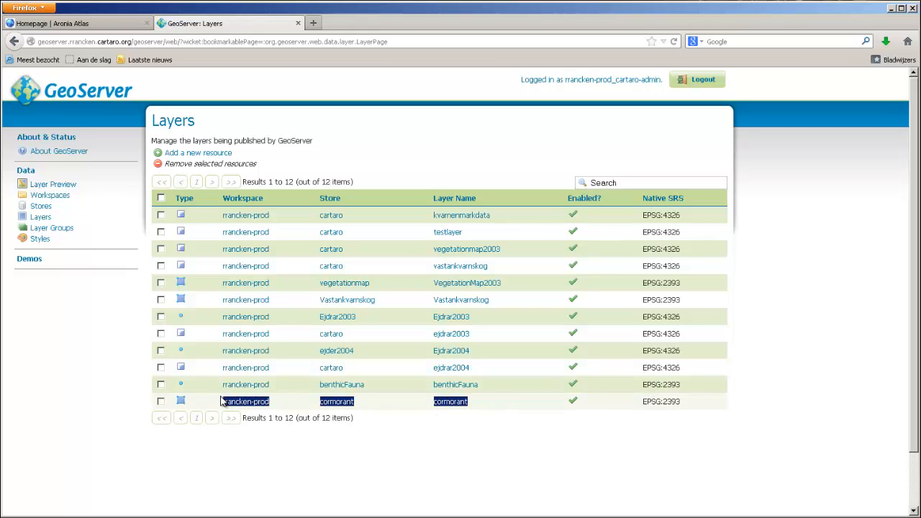
left_click(61, 186)
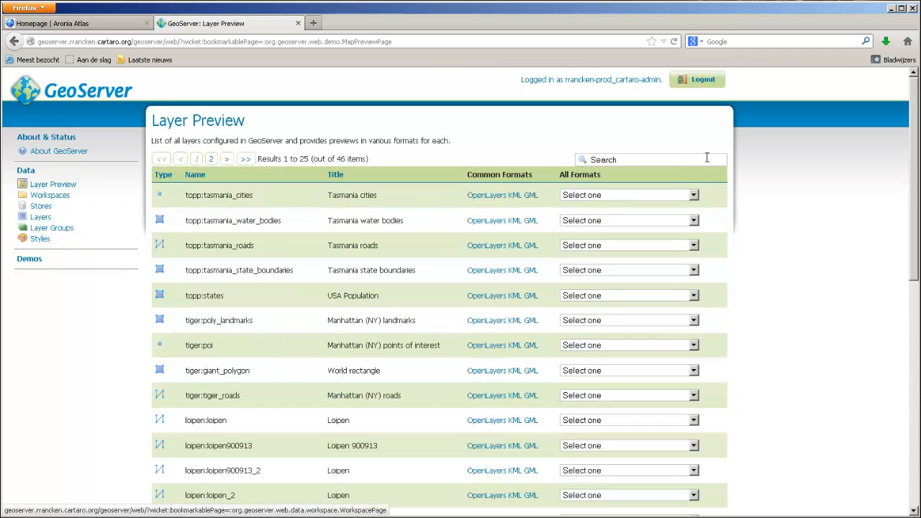
left_click(677, 159)
type("cormorant")
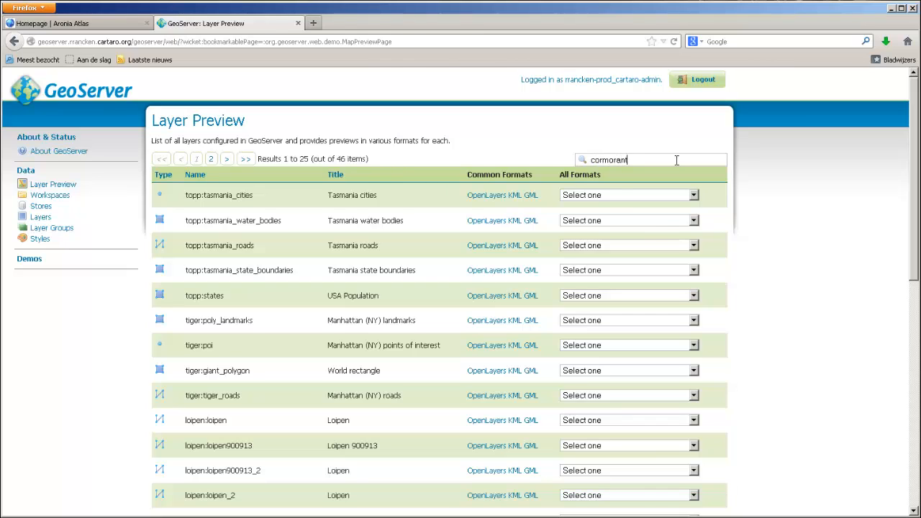
key("Return")
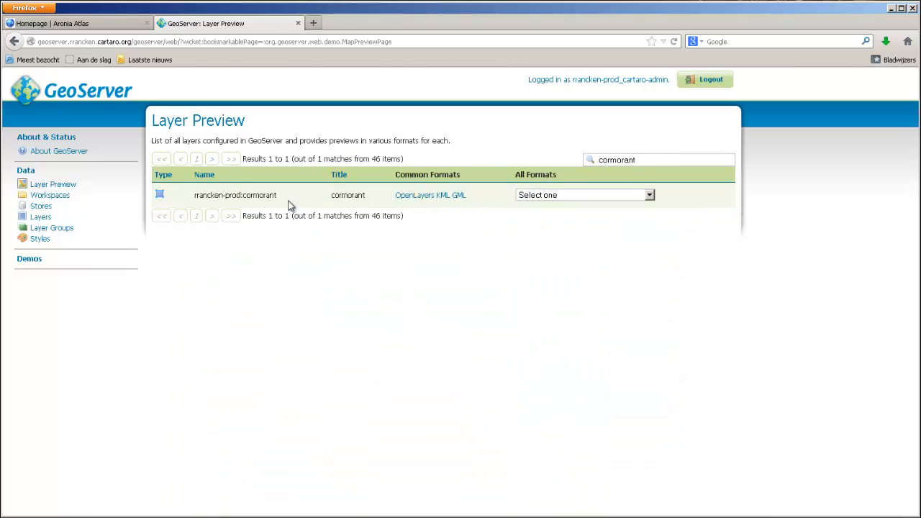
left_click(403, 201)
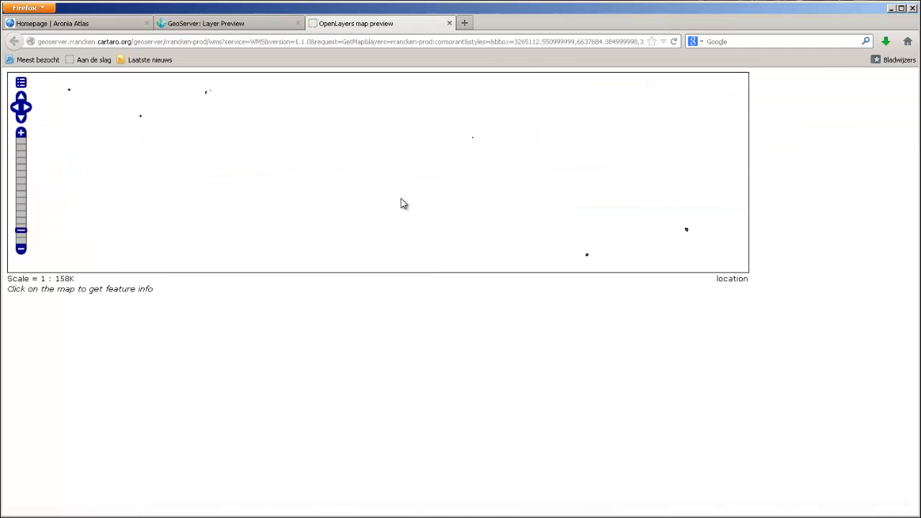
- Zoom into the map preview, query one colony's feature info, and close the preview tab
scroll(691, 237, "up", 2)
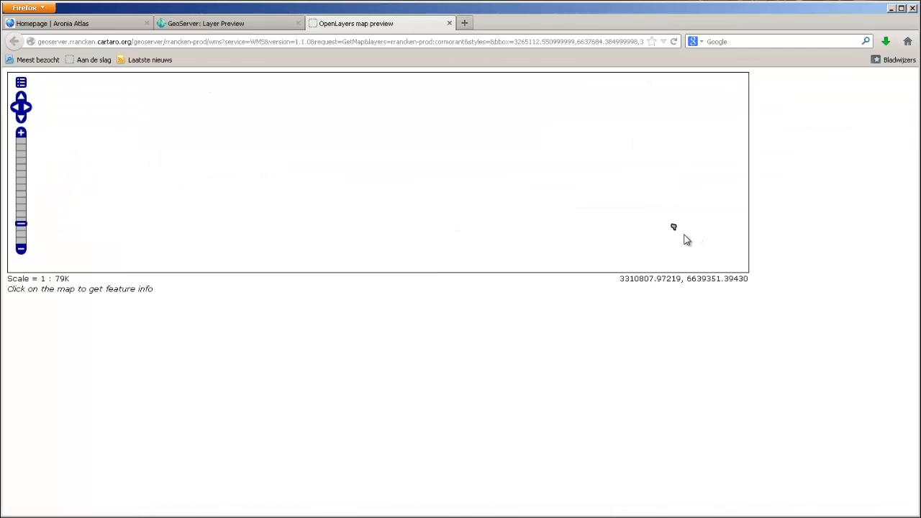
left_click(665, 223)
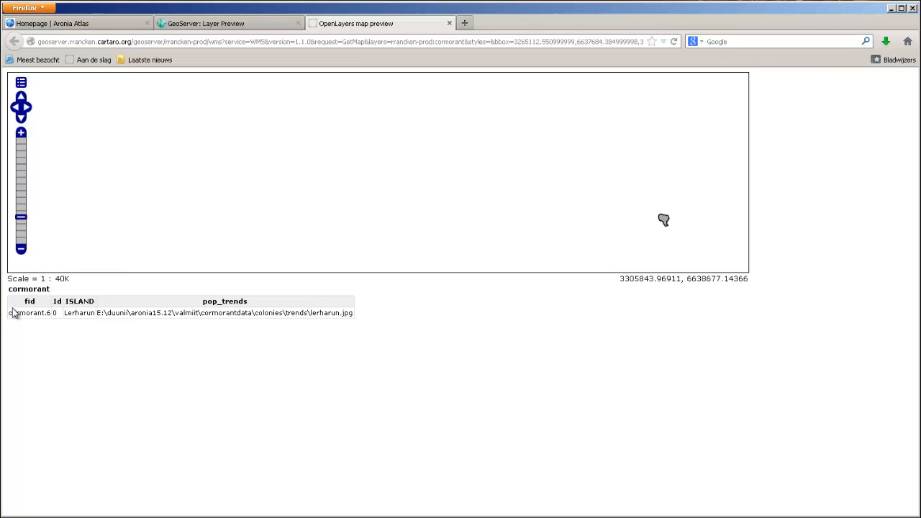
left_click(449, 23)
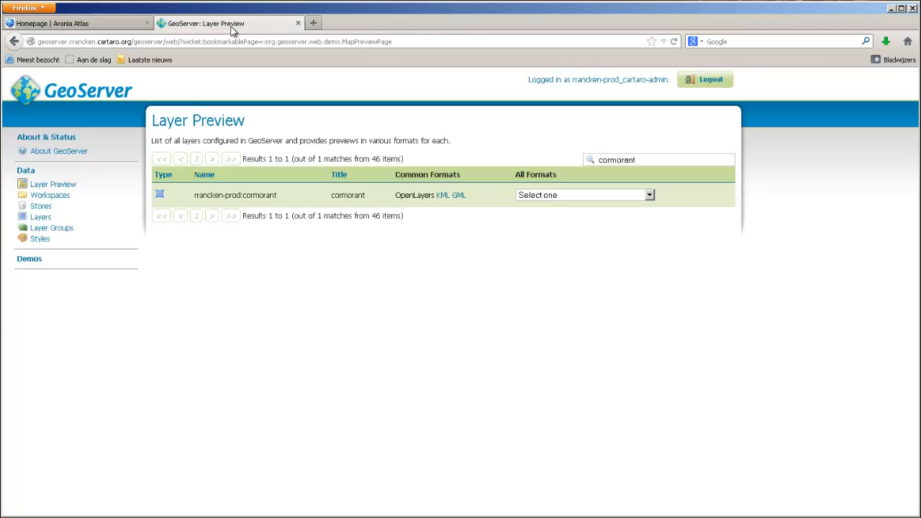
- Switch to the Aronia Atlas site and look over the GeoServer settings, layers and styles under Structure
left_click(112, 23)
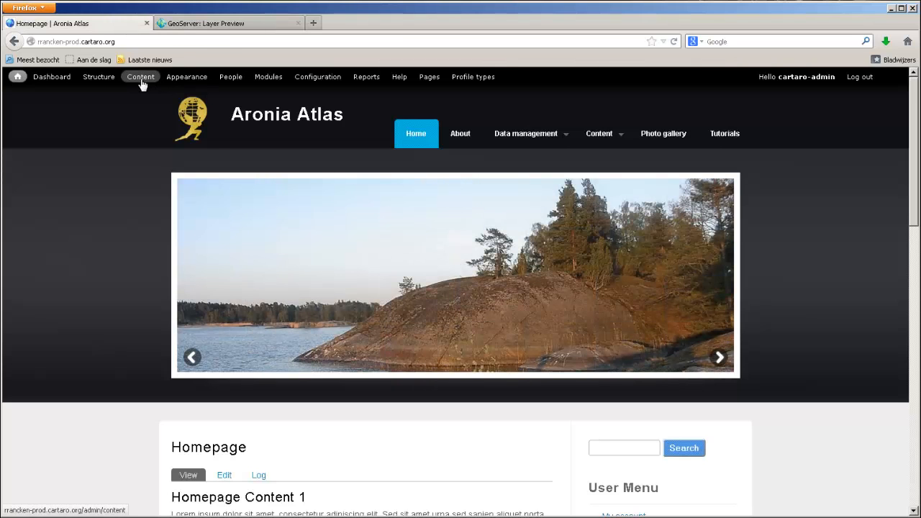
left_click(111, 82)
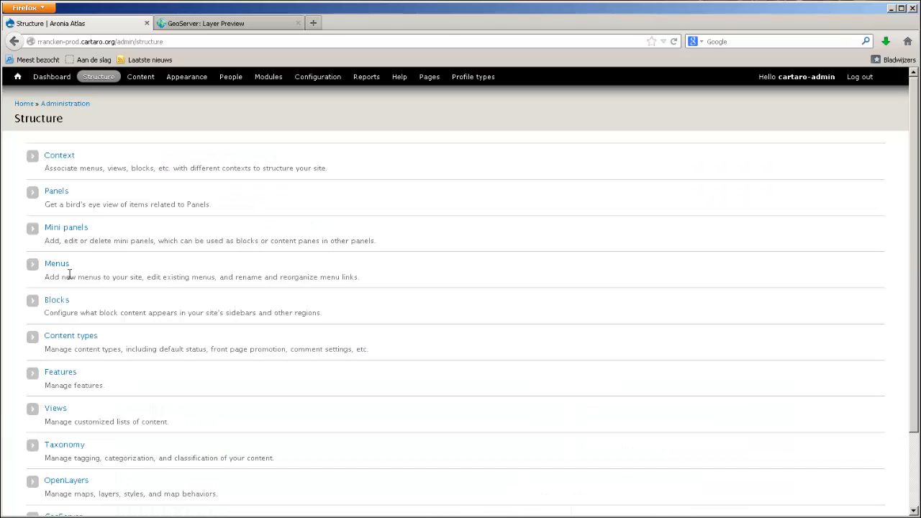
scroll(69, 274, "down", 2)
left_click(78, 432)
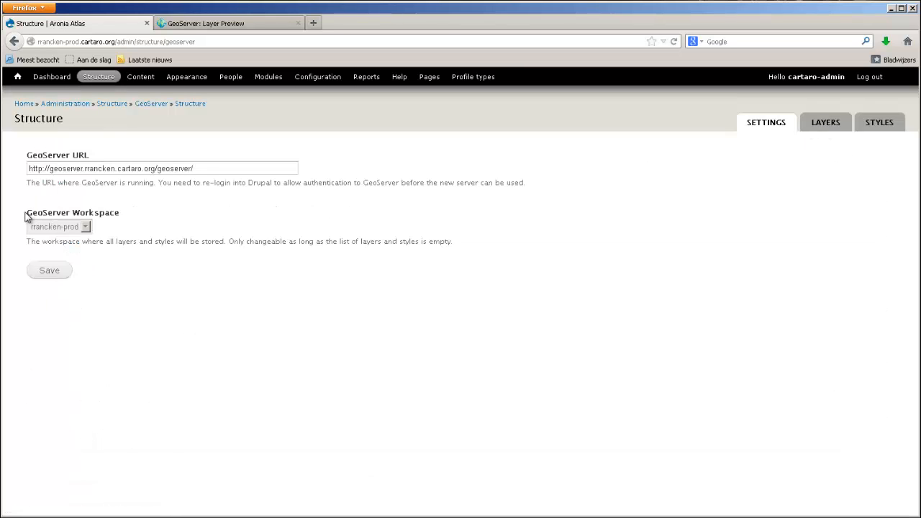
left_click_drag(28, 213, 123, 214)
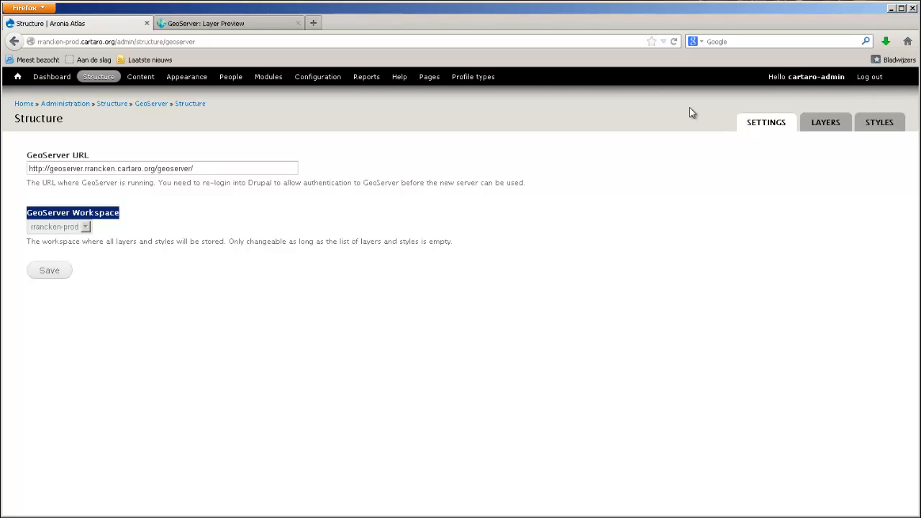
left_click(813, 126)
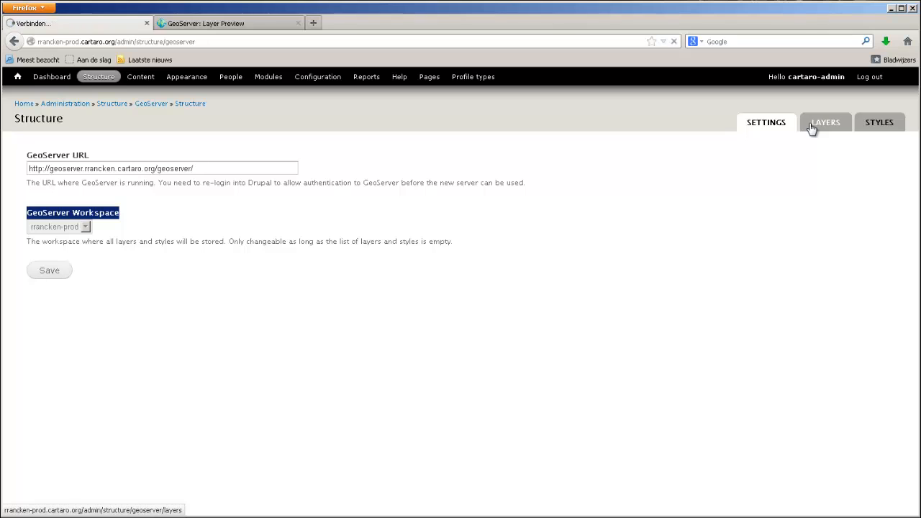
left_click(868, 125)
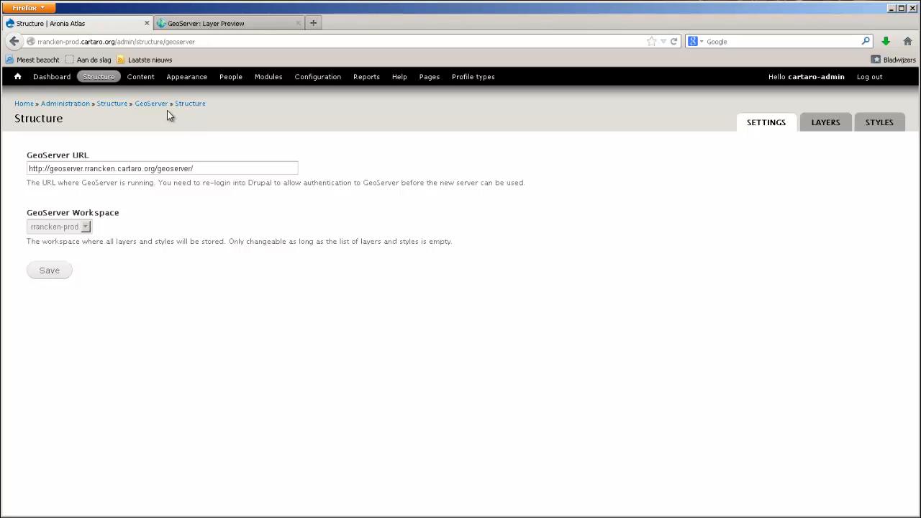
left_click(20, 79)
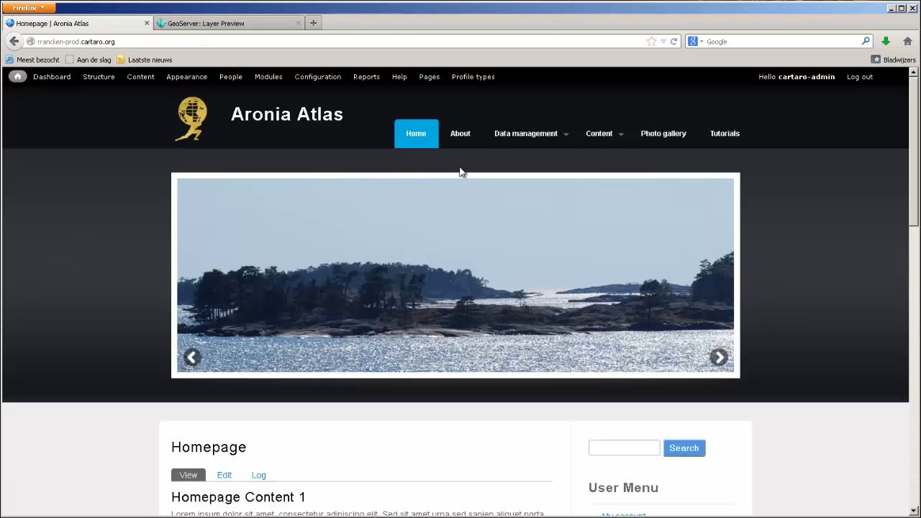
- Generate styling code for a Polygon layer in Skyblue on the Create A Style page and copy the code
mouse_move(526, 134)
left_click(506, 184)
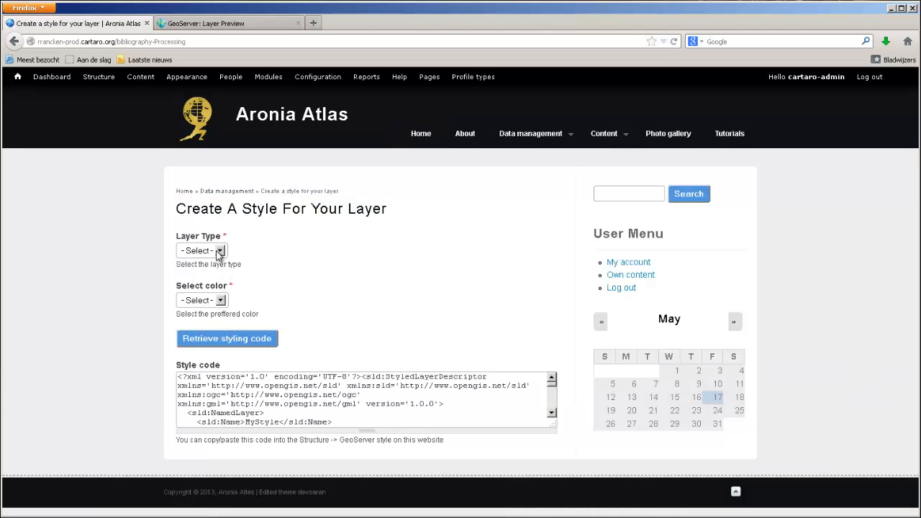
left_click(219, 252)
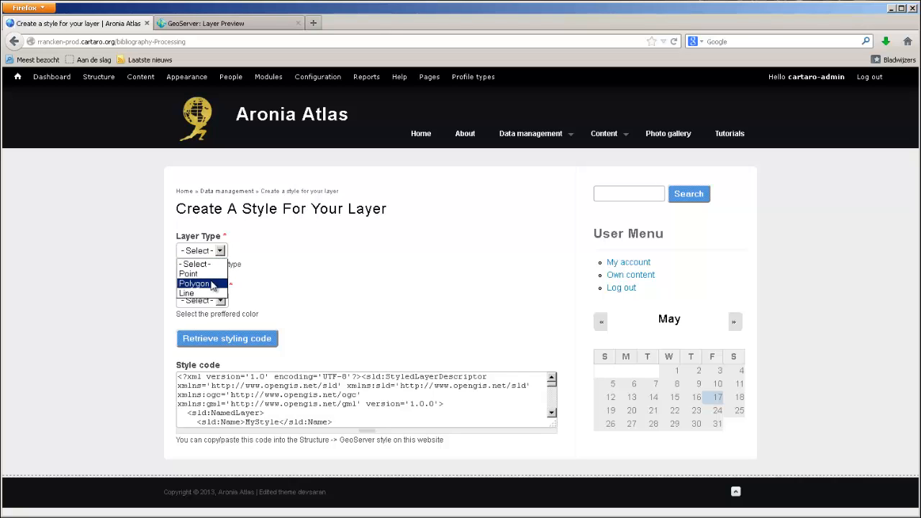
left_click(212, 285)
left_click(221, 301)
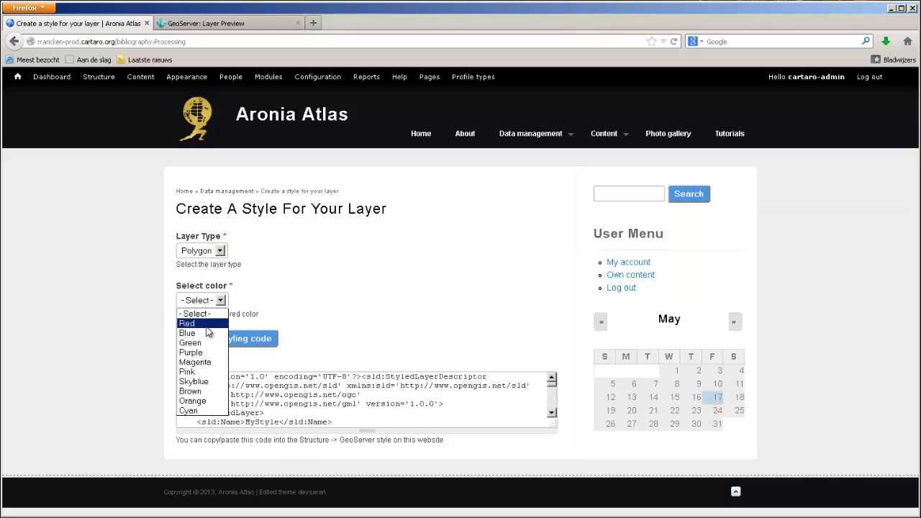
left_click(205, 381)
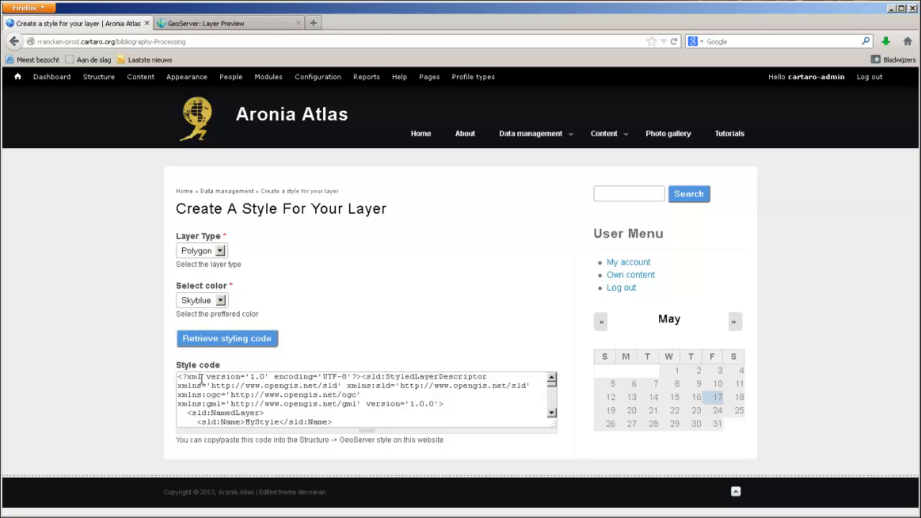
left_click(223, 349)
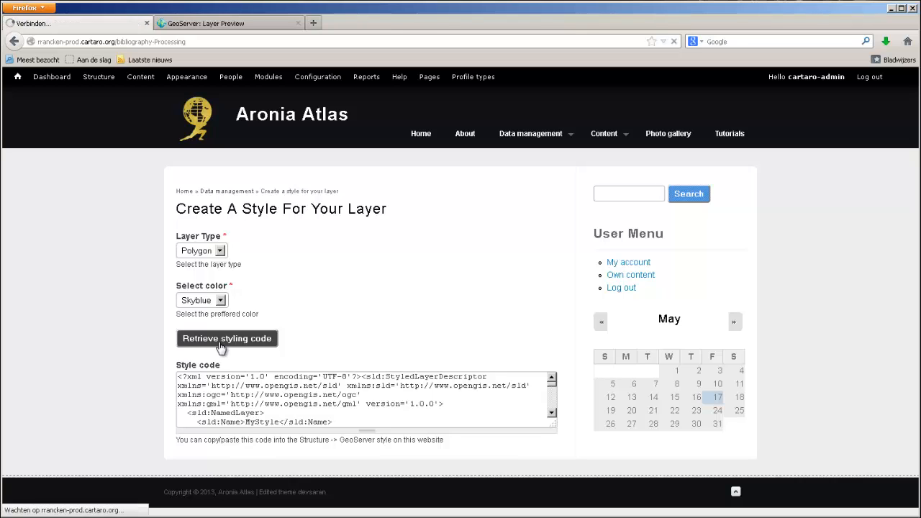
left_click(180, 375)
key("ctrl+a")
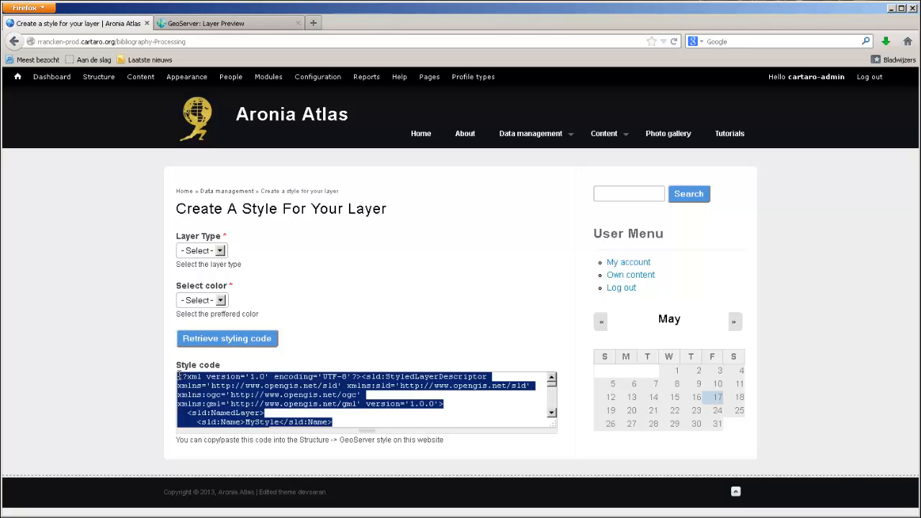
- Add a new GeoServer style titled cormorant with the copied code pasted as its SLD, and save it
left_click(98, 77)
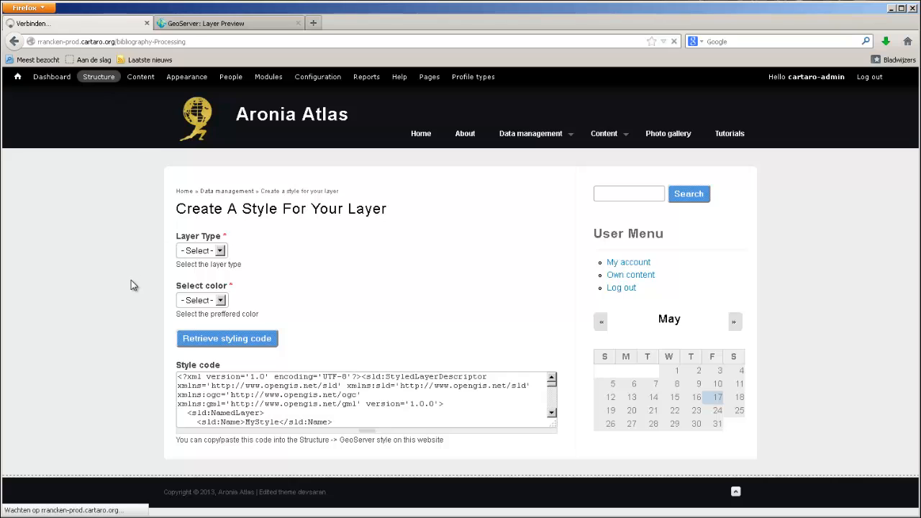
scroll(64, 400, "down", 2)
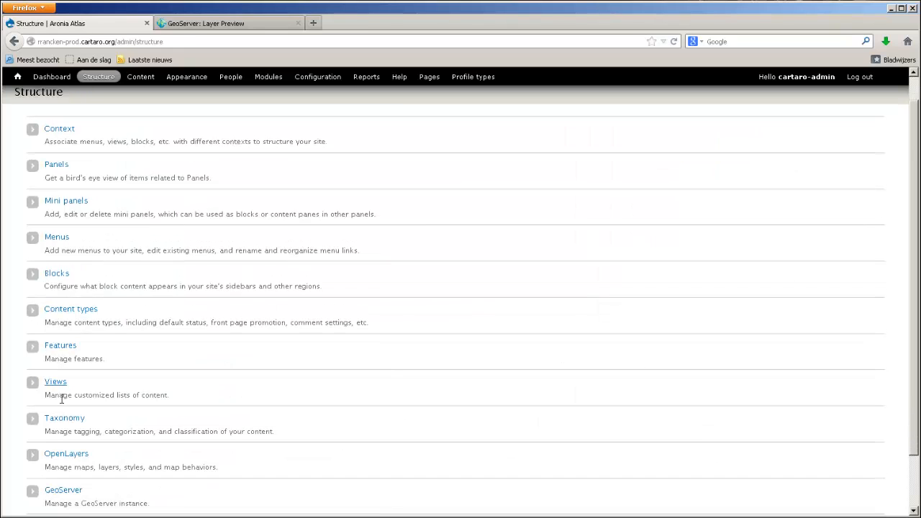
left_click(66, 435)
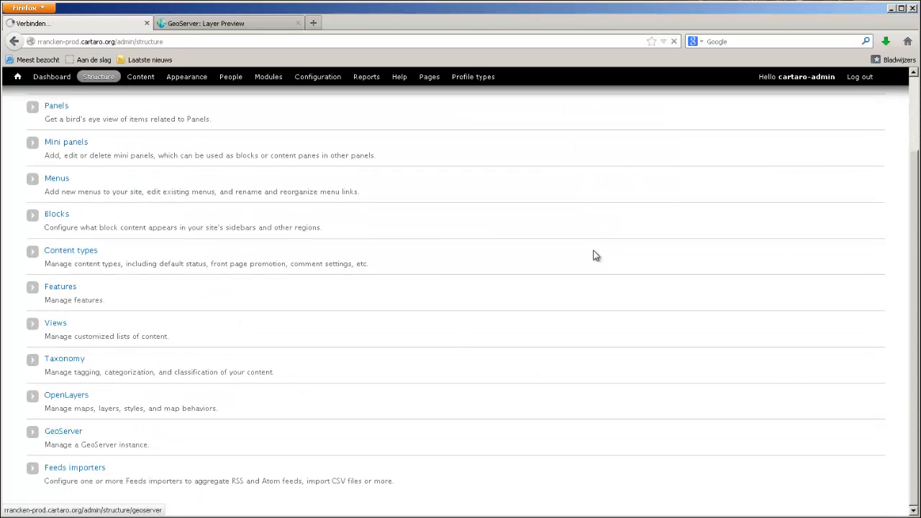
left_click(871, 123)
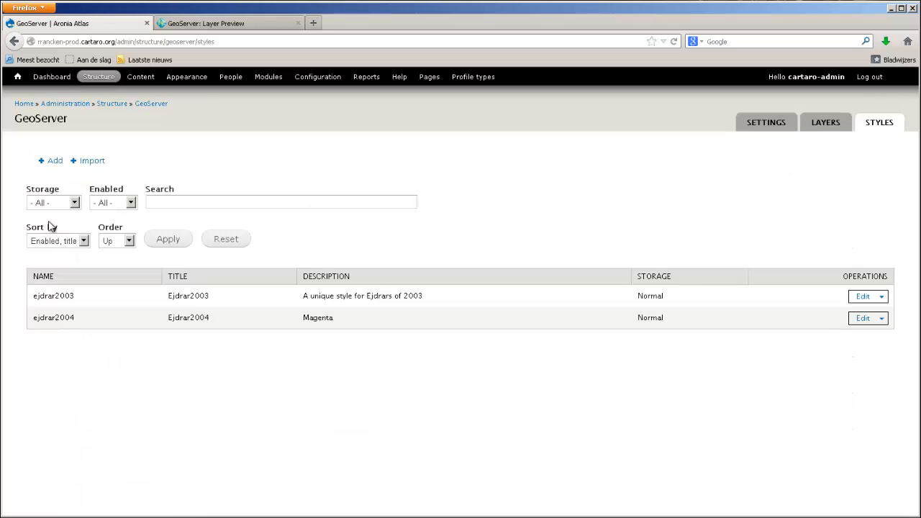
left_click(55, 162)
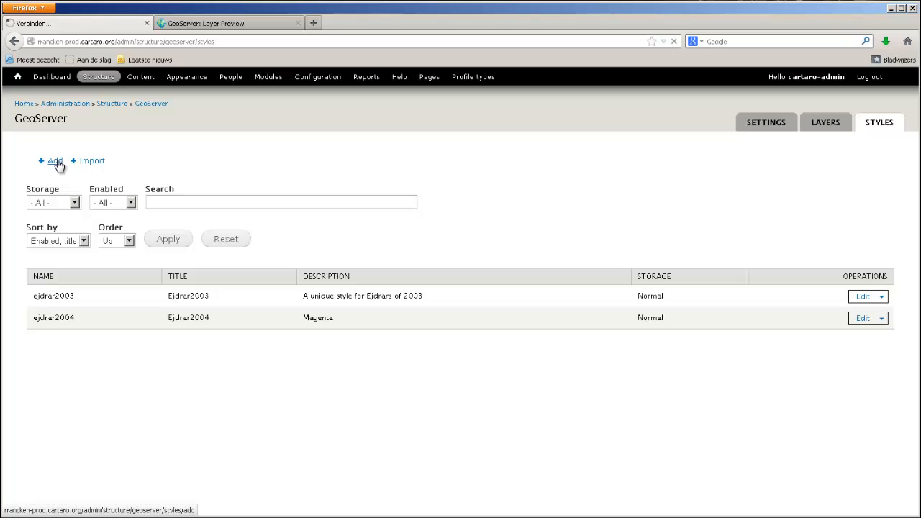
left_click(60, 169)
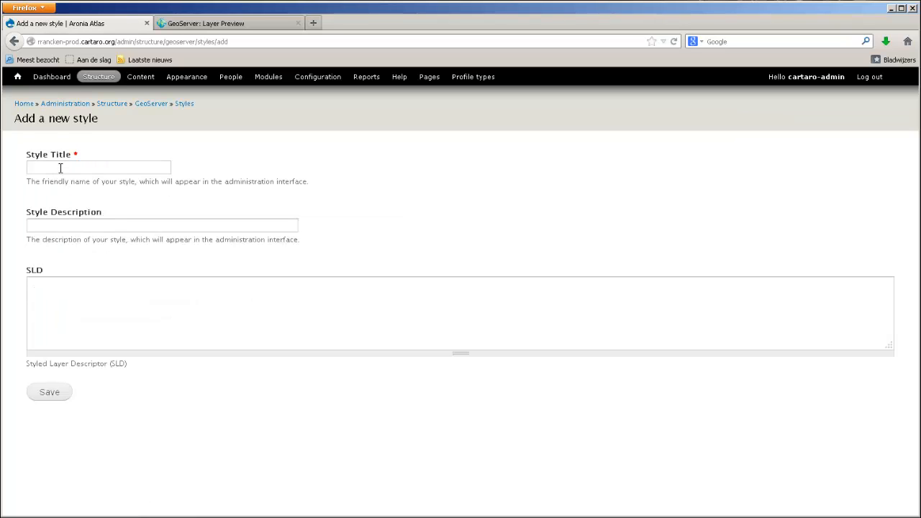
type("cormorant")
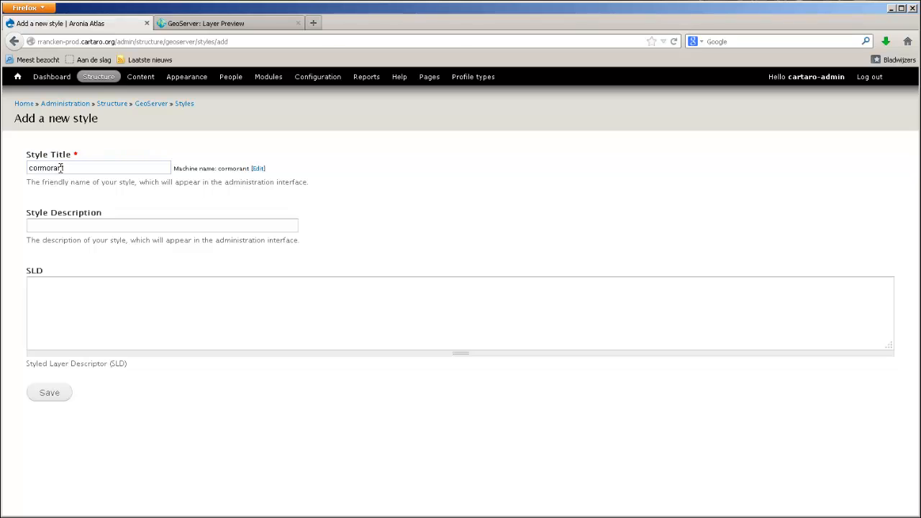
left_click(88, 320)
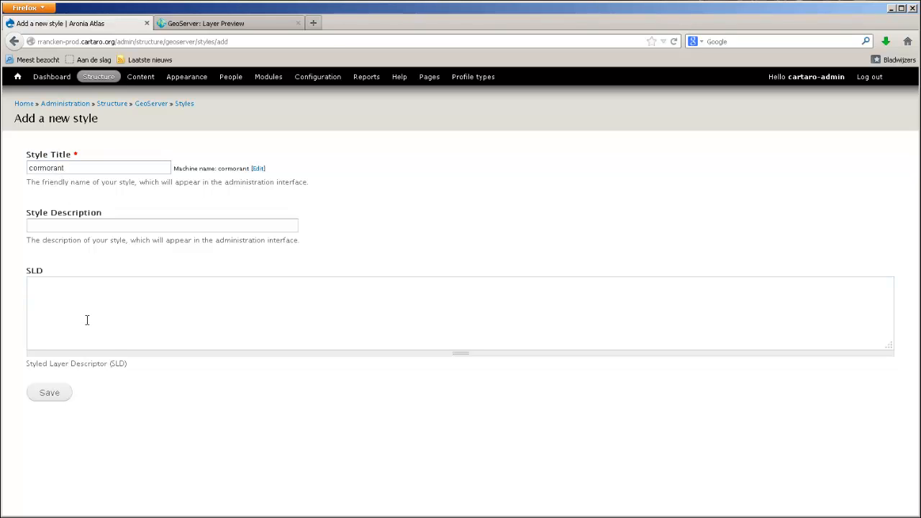
key("ctrl+v")
scroll(87, 320, "up", 10)
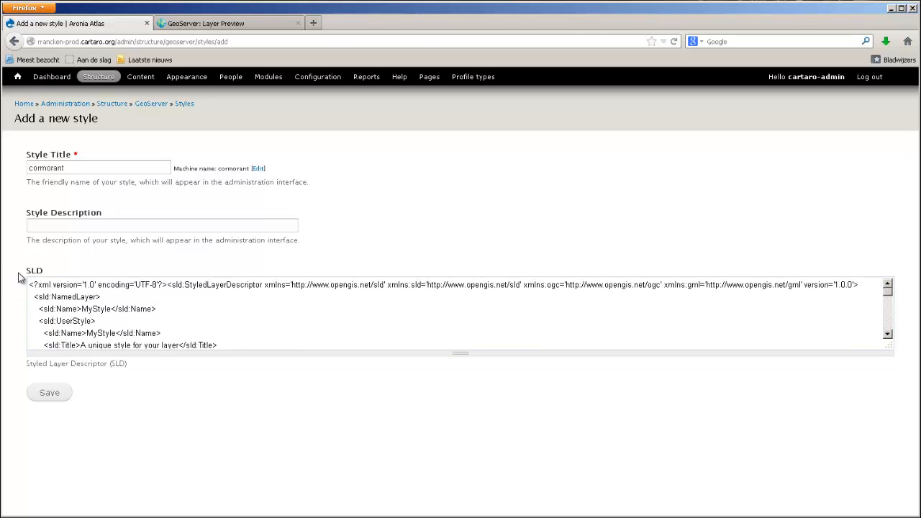
left_click_drag(21, 278, 45, 279)
left_click(43, 393)
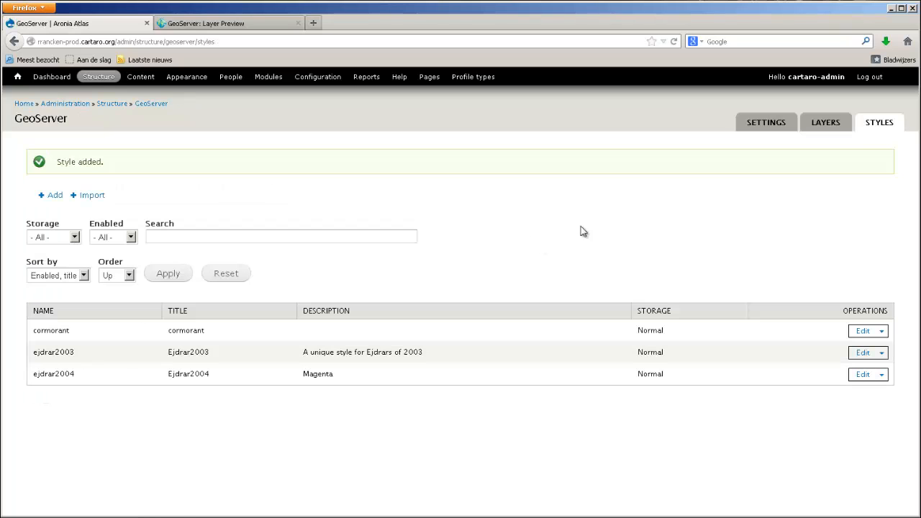
- Start a new GeoServer layer titled cormorant with layer type PostGIS Field
left_click(835, 128)
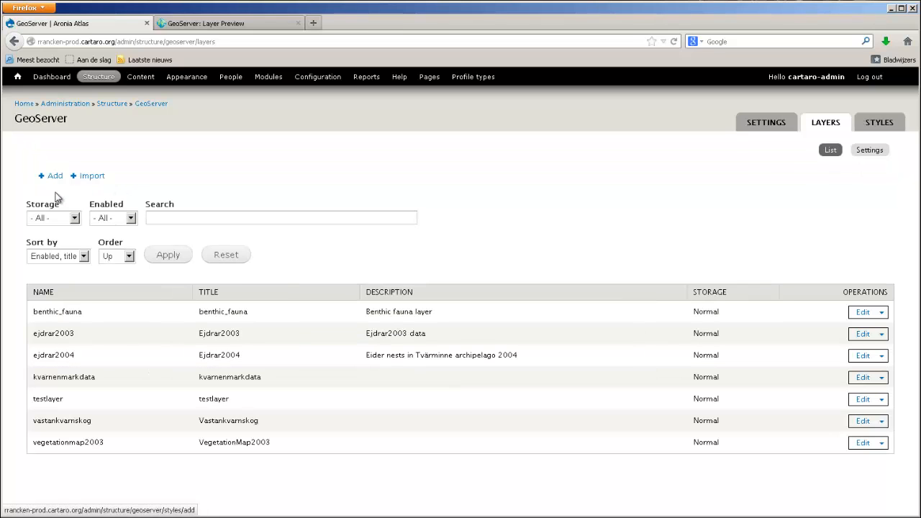
left_click(54, 177)
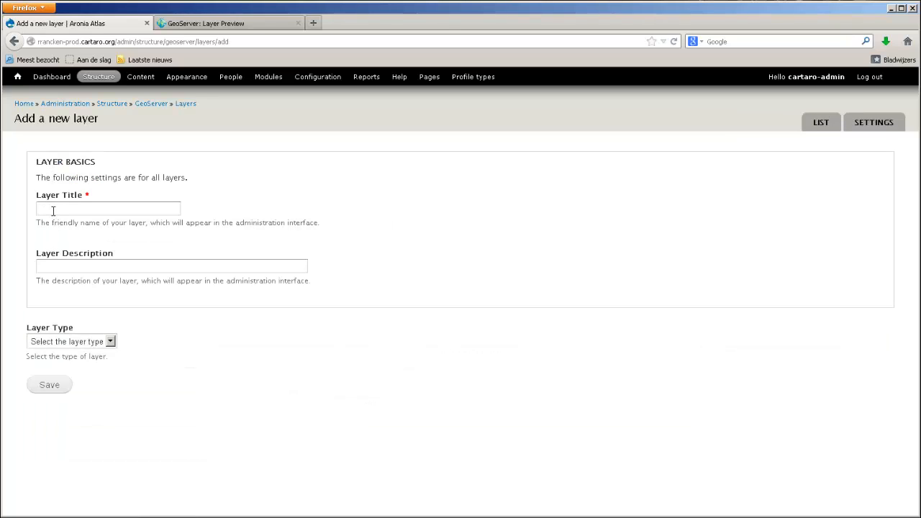
left_click(45, 207)
type("co")
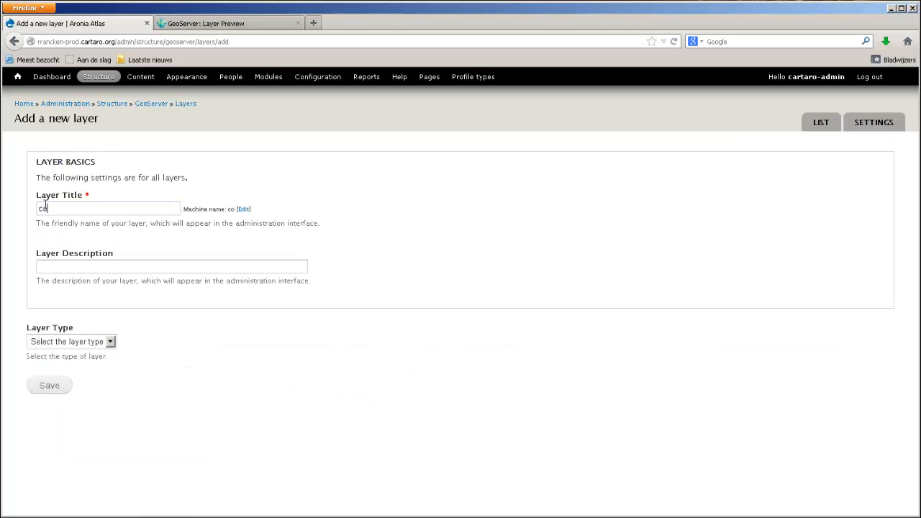
type("rmorant")
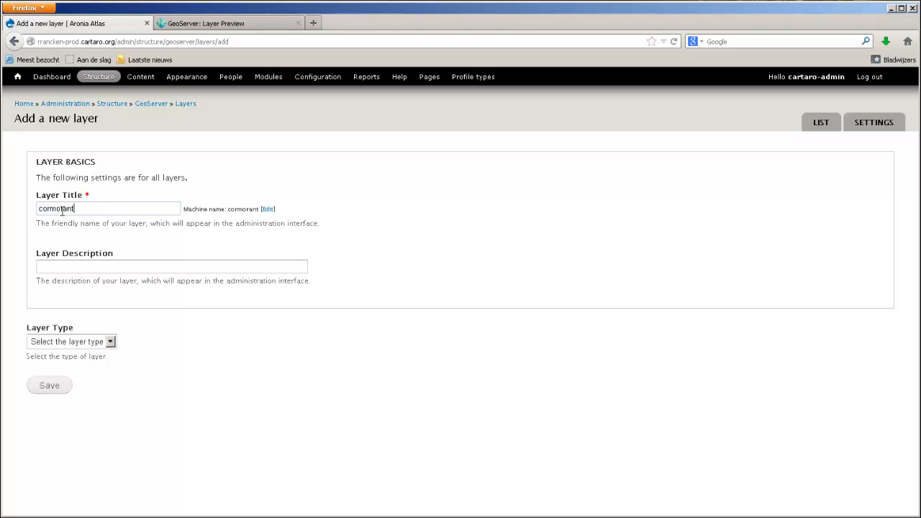
double_click(62, 210)
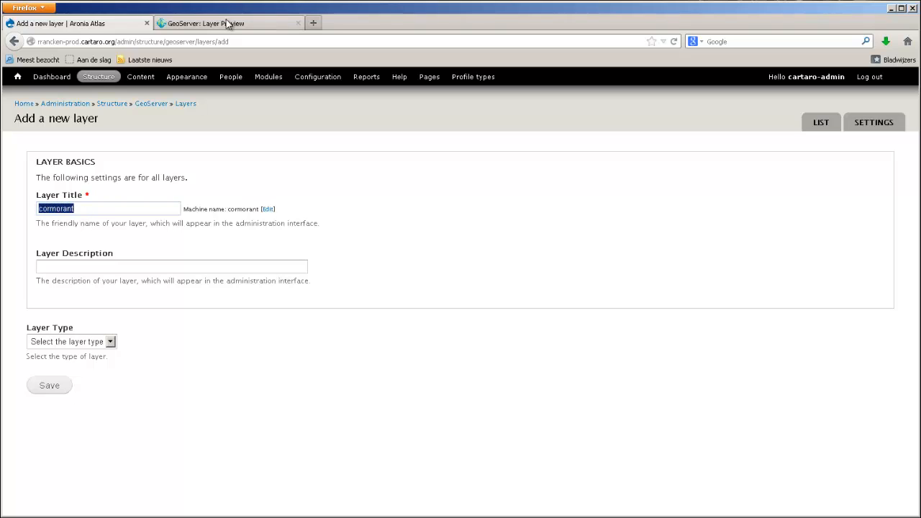
left_click(85, 343)
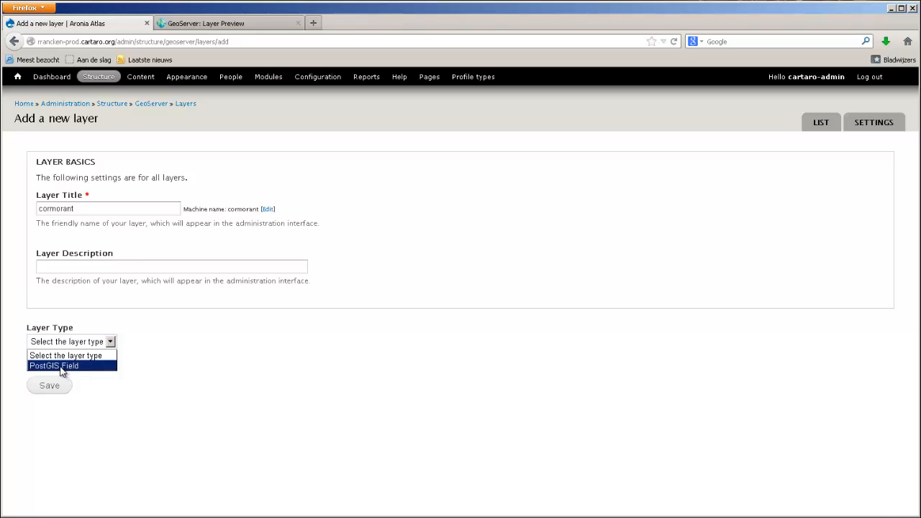
left_click(62, 367)
- Set the new layer's style to cormorant and its source to map (field_rranckenmap)
scroll(99, 255, "down", 5)
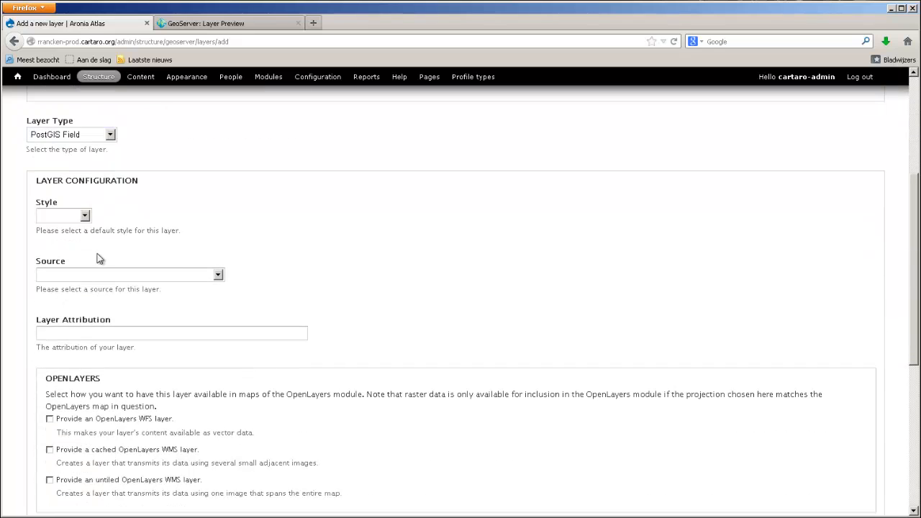
left_click(84, 217)
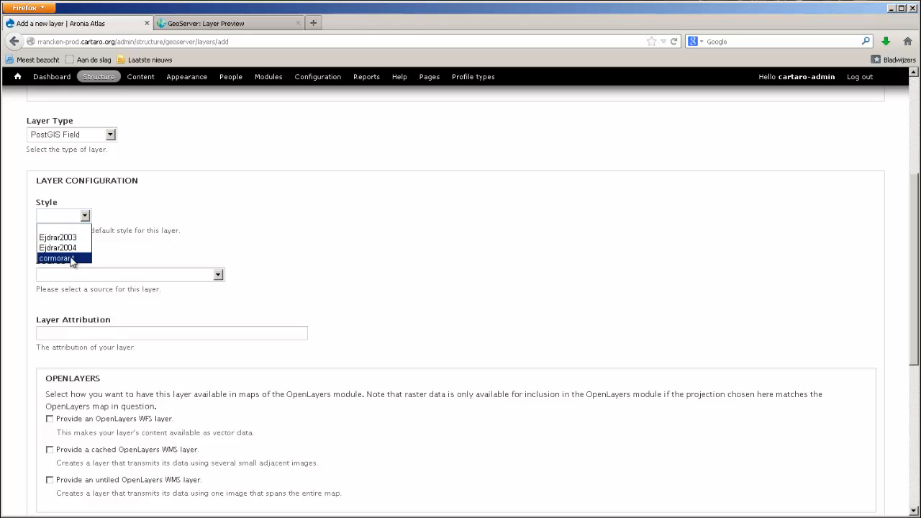
left_click(71, 258)
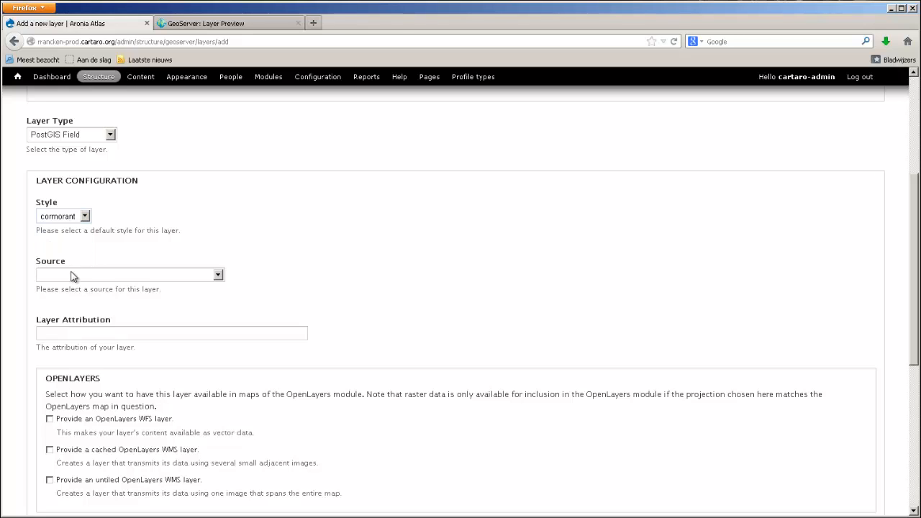
left_click(71, 276)
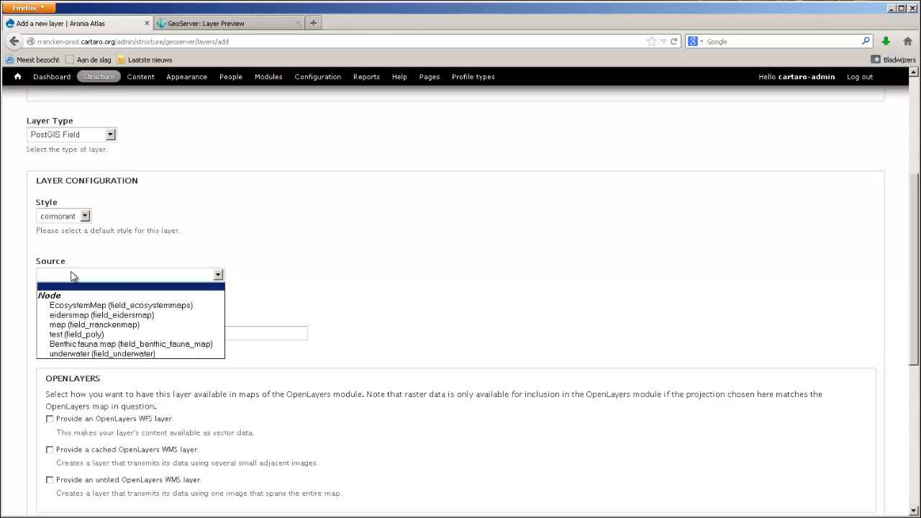
left_click(70, 327)
scroll(68, 328, "down", 4)
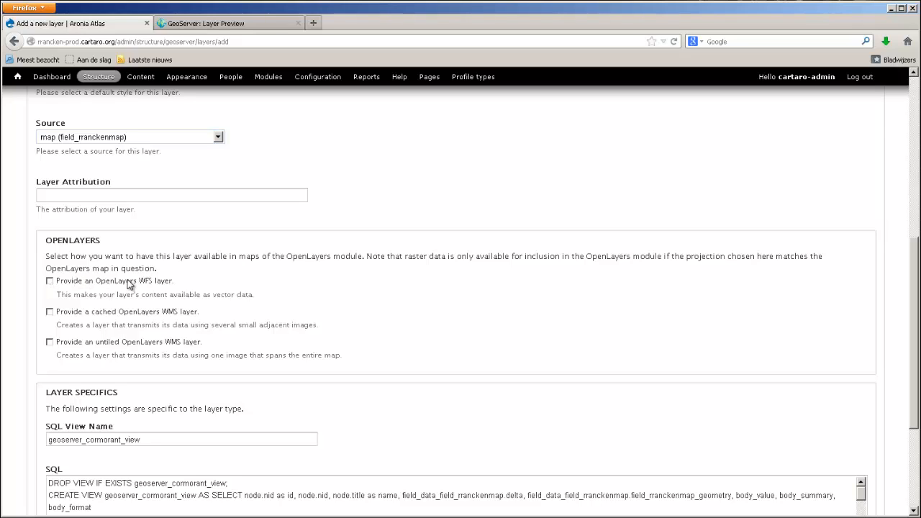
- Enable the OpenLayers WFS layer option for the new cormorant layer and save it
left_click(50, 281)
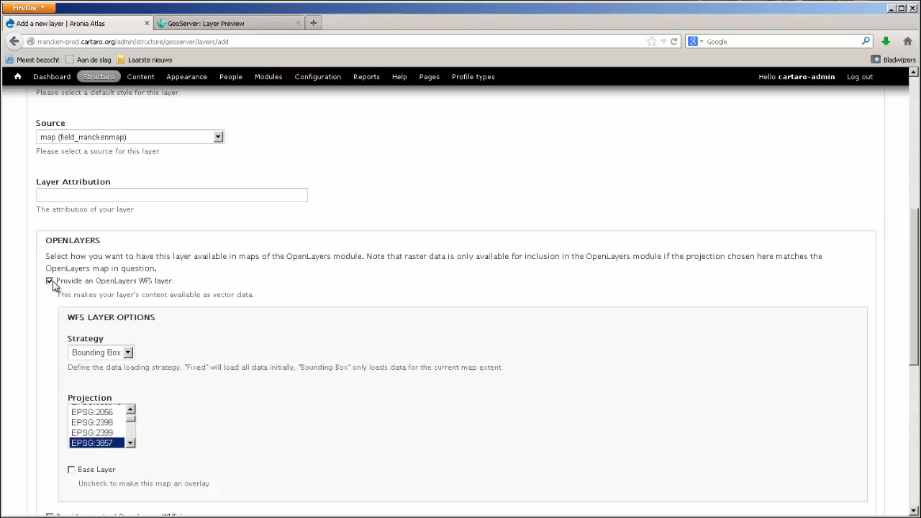
scroll(58, 298, "down", 2)
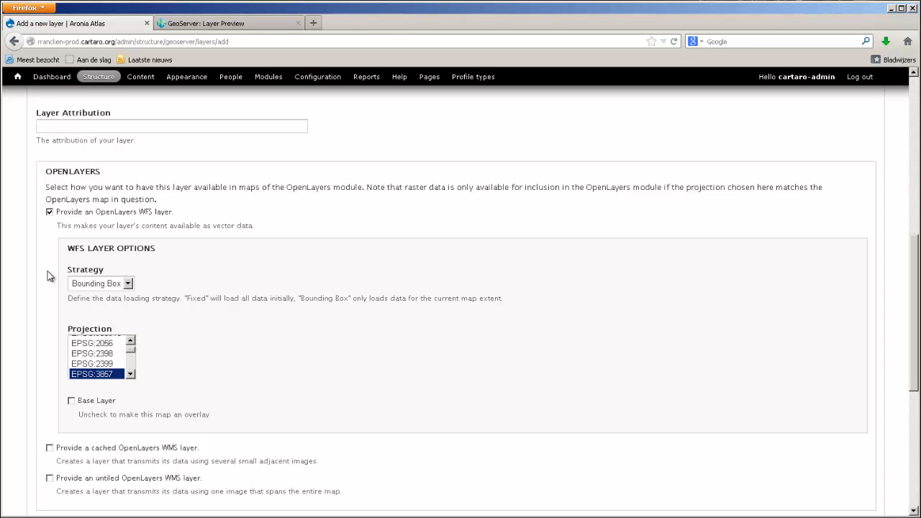
scroll(49, 276, "down", 9)
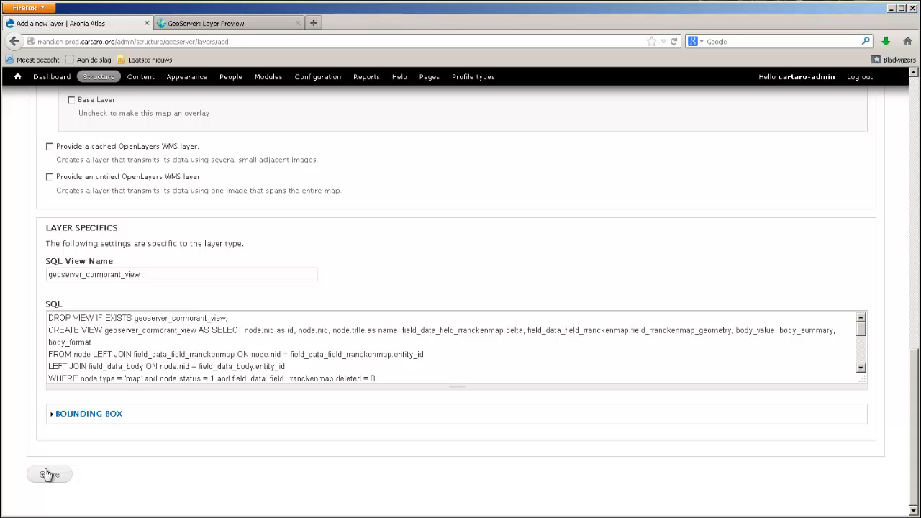
left_click(48, 474)
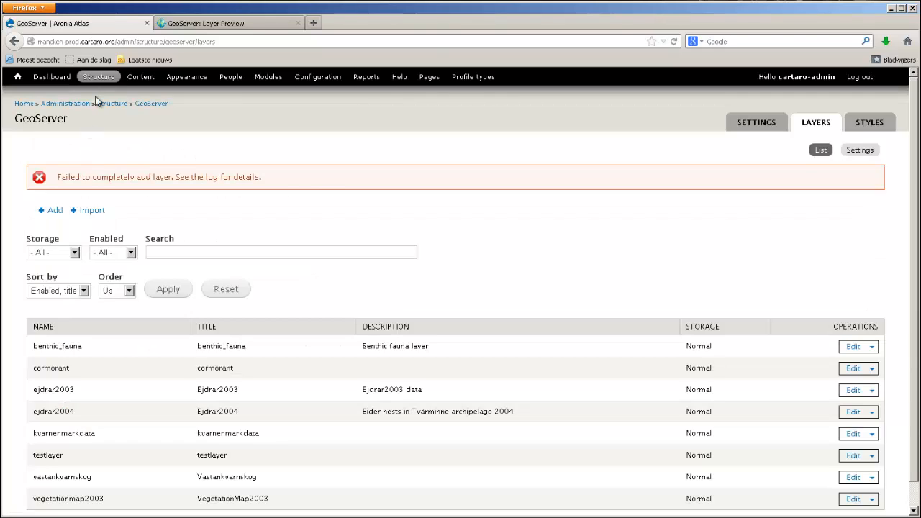
- Open the OpenLayers layers list and locate the cormorant_wfs layer
left_click(99, 78)
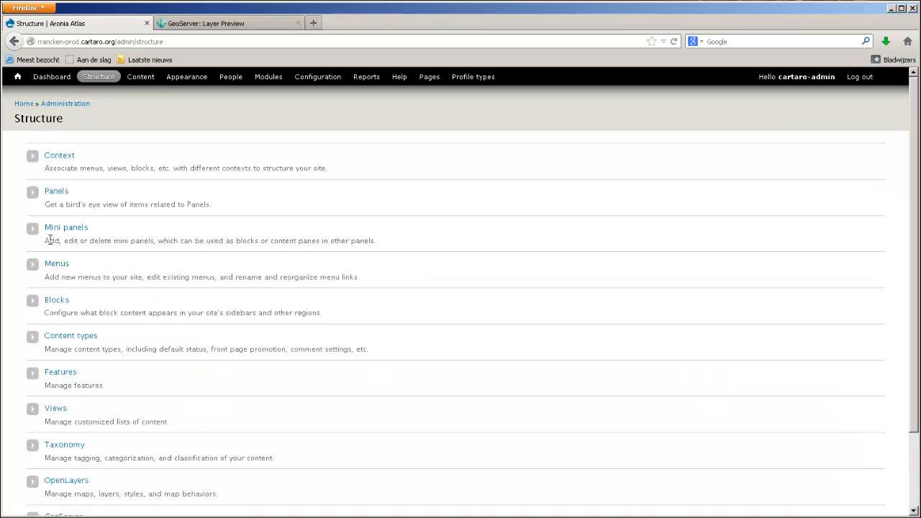
scroll(53, 401, "down", 2)
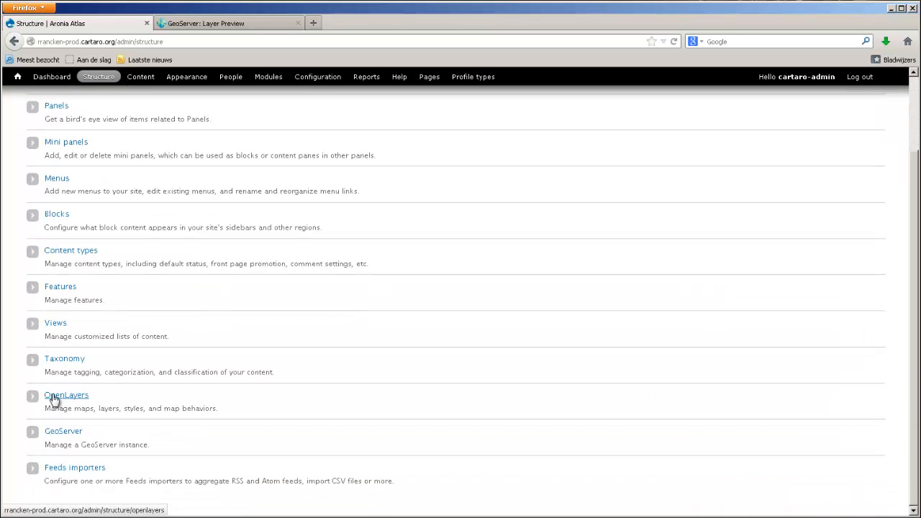
left_click(54, 400)
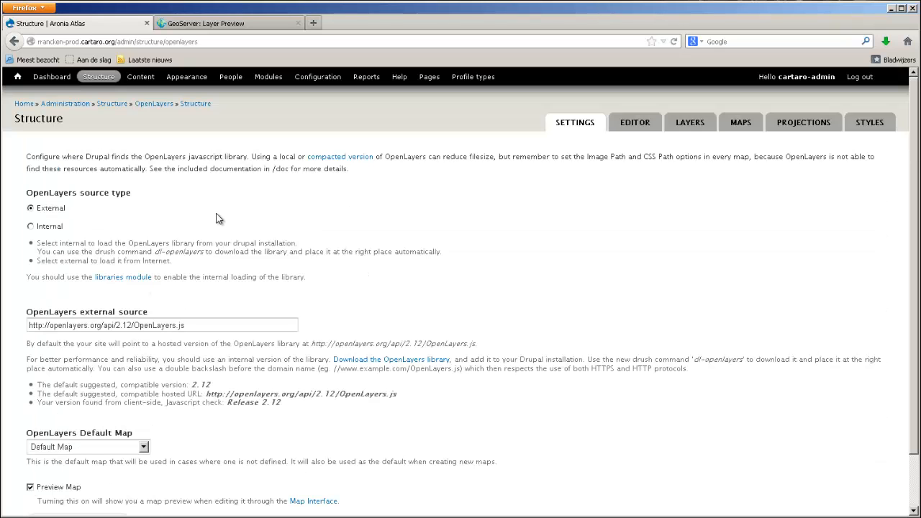
left_click(685, 132)
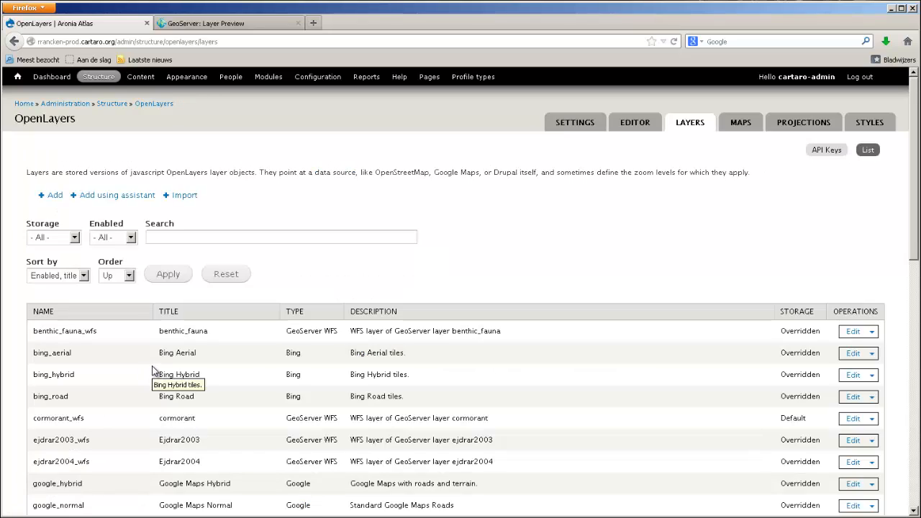
scroll(152, 371, "down", 6)
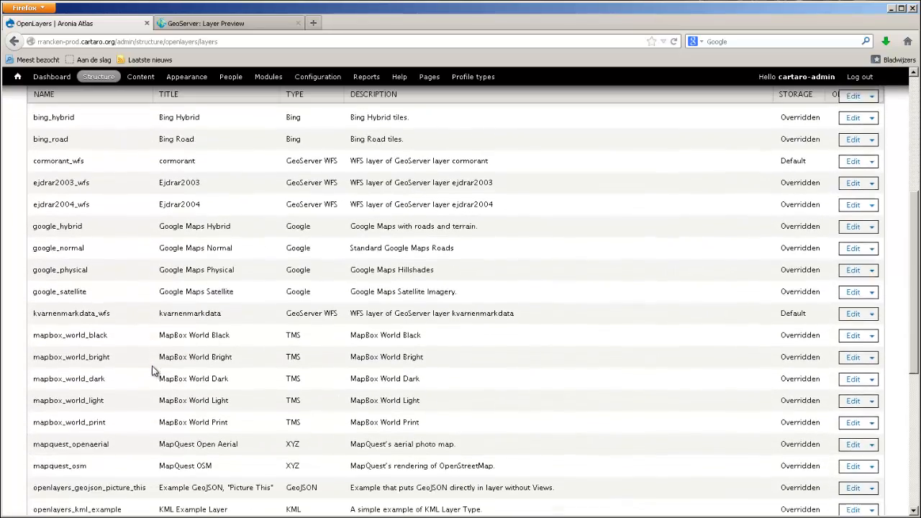
scroll(152, 370, "down", 6)
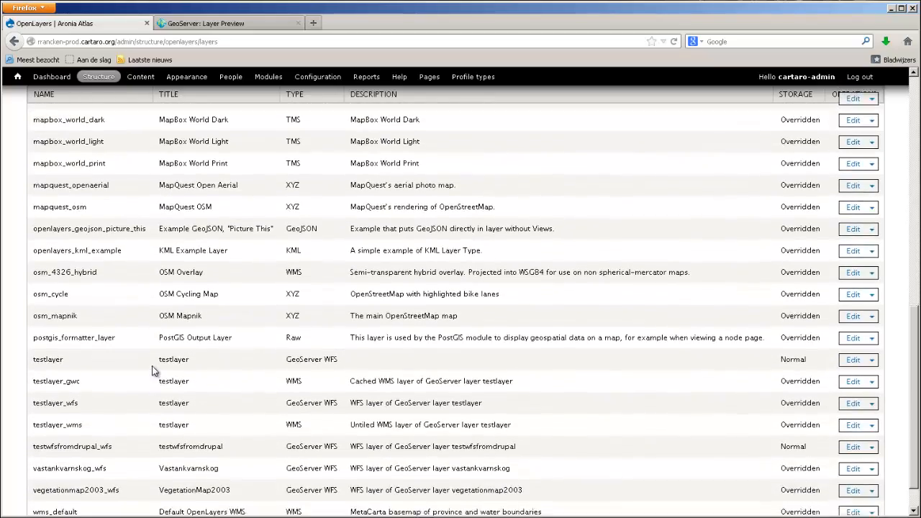
scroll(153, 370, "up", 7)
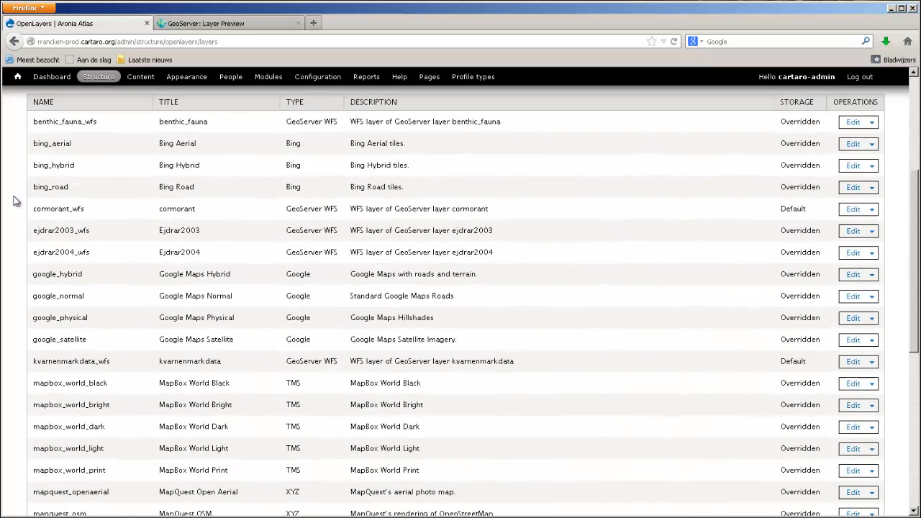
left_click_drag(34, 209, 471, 214)
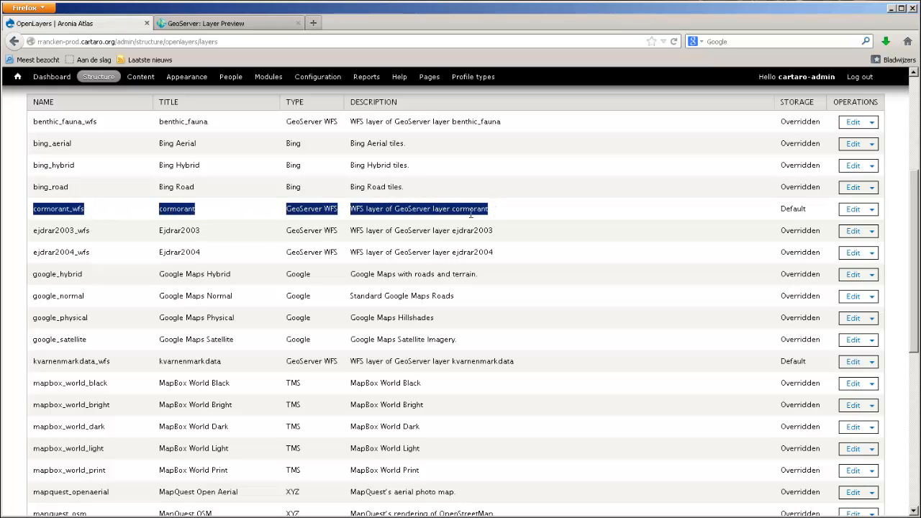
scroll(74, 221, "up", 5)
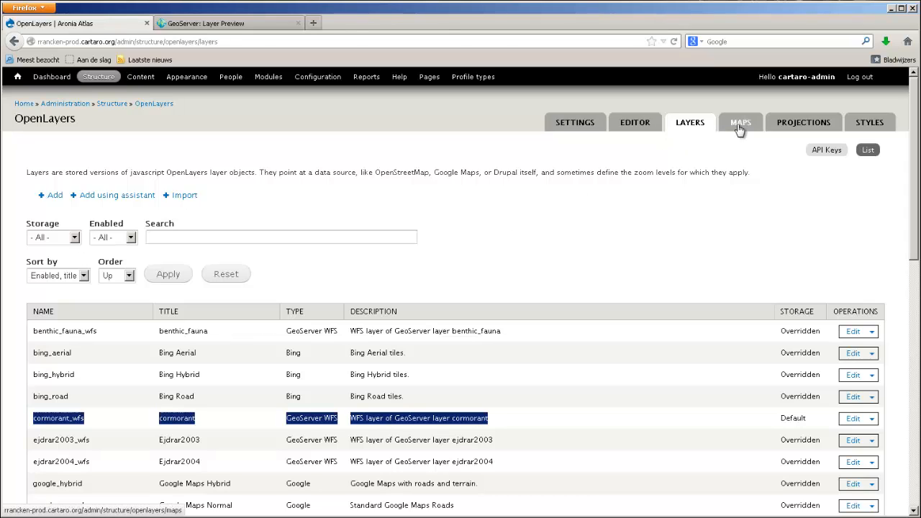
- Open the cormorant_wfs layer settings, re-enter the type name rrancken-prod:cormorant and save the layer
left_click(739, 126)
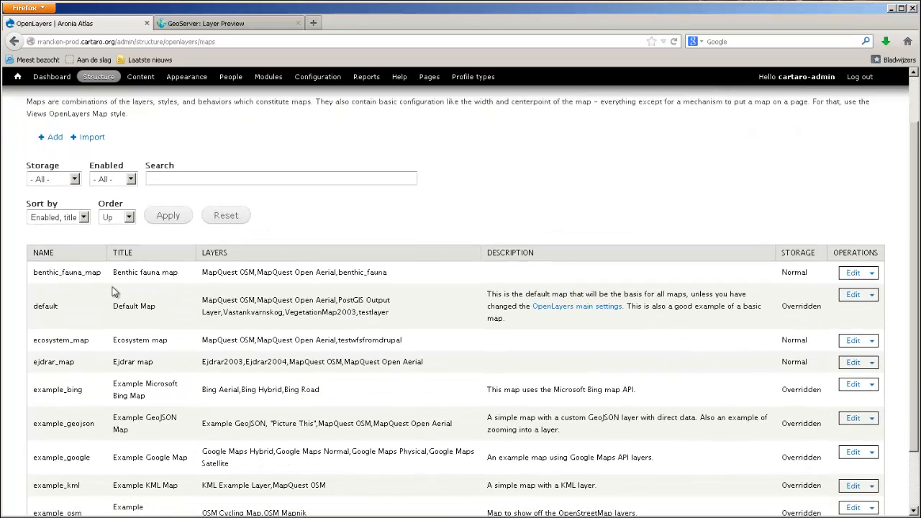
scroll(111, 292, "down", 2)
scroll(112, 292, "down", 2)
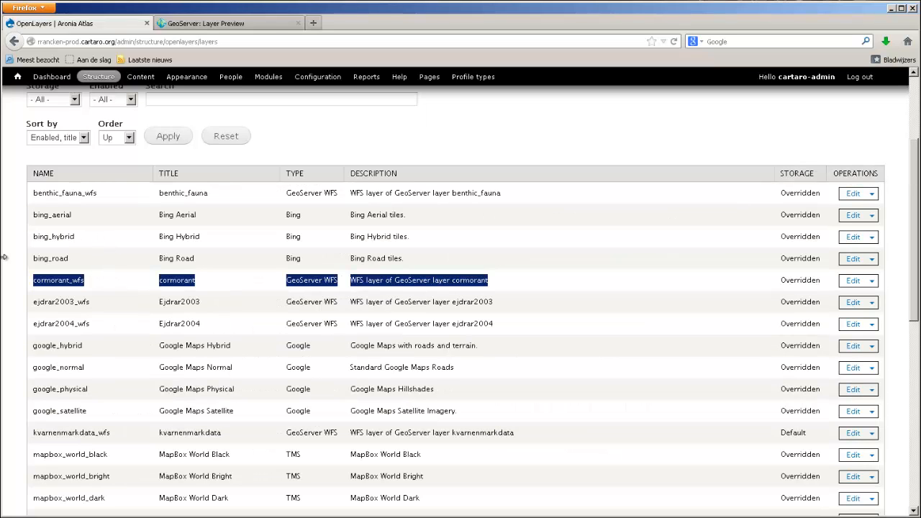
left_click(849, 285)
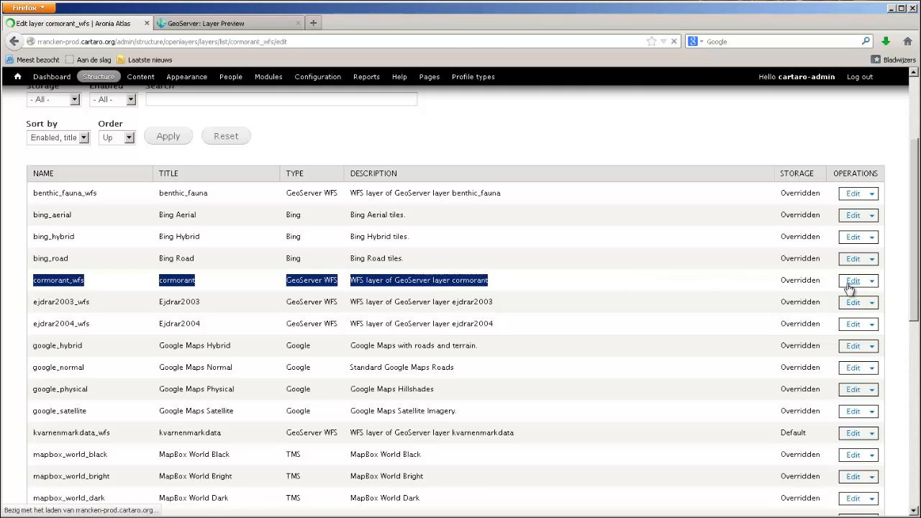
scroll(195, 291, "down", 2)
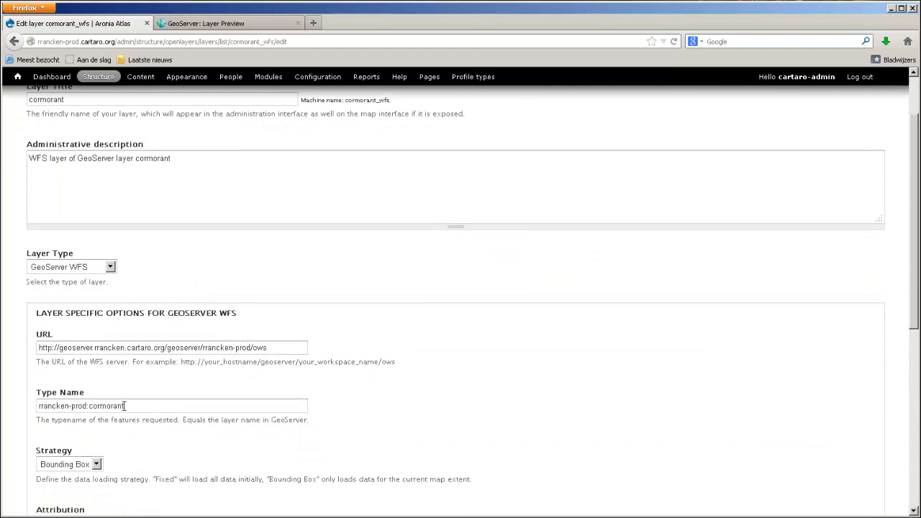
left_click_drag(130, 408, 87, 408)
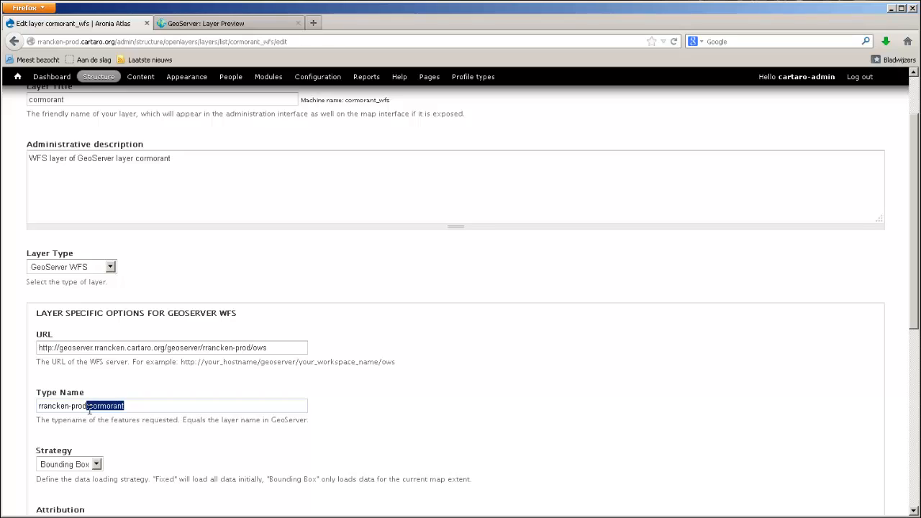
left_click(92, 409)
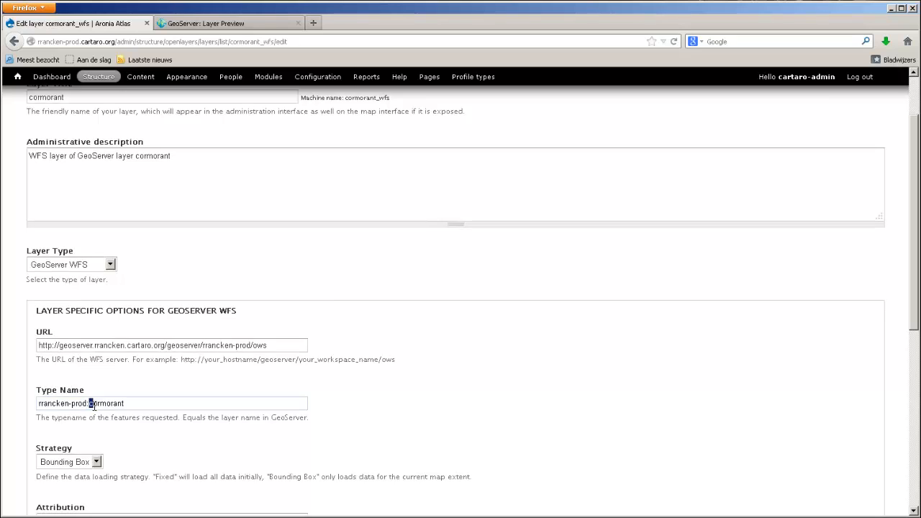
scroll(92, 406, "down", 4)
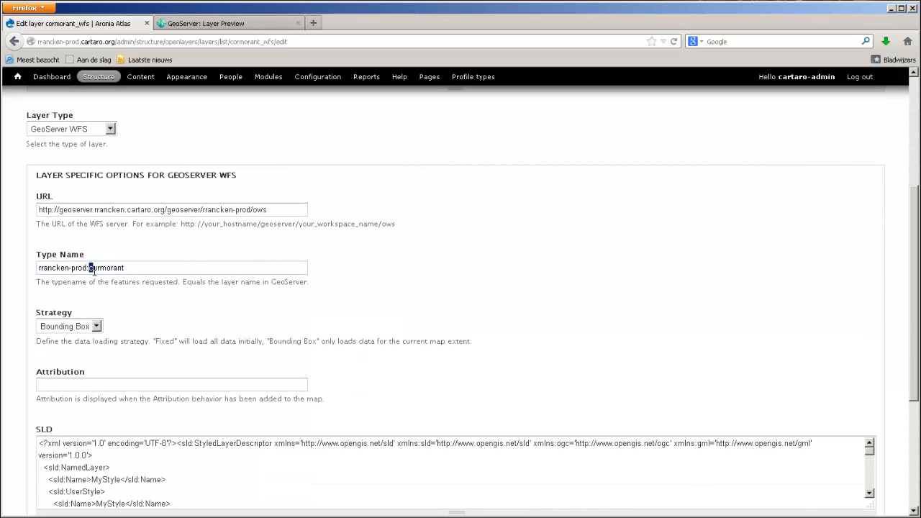
type("c")
scroll(72, 267, "down", 5)
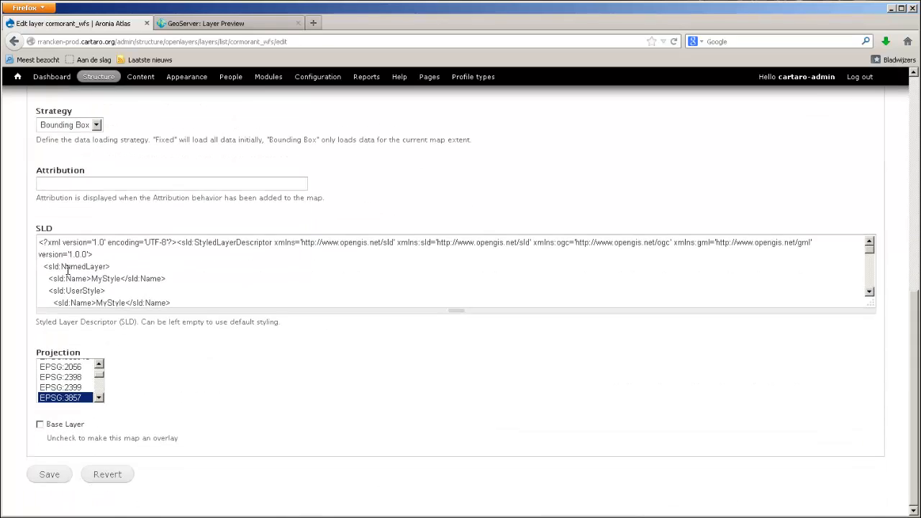
left_click(30, 475)
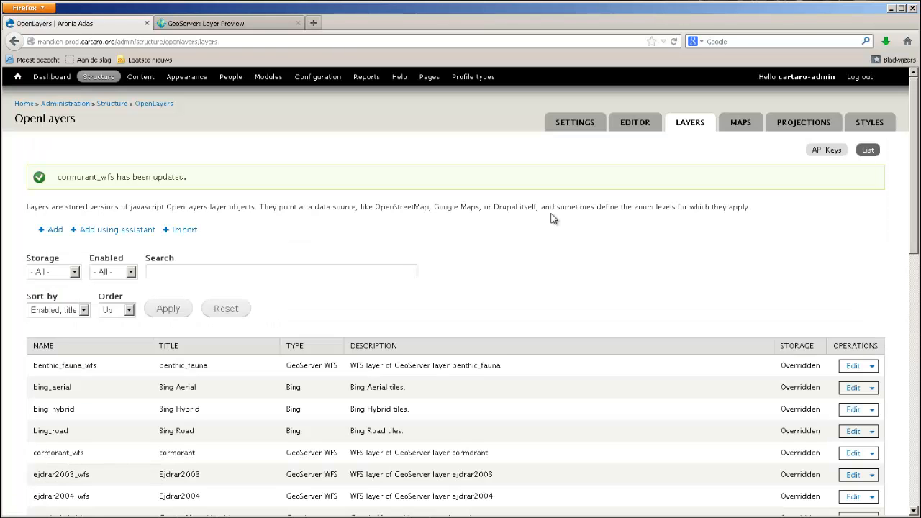
- Add the cormorant overlay to the ejdrar_map map as enabled, activated and shown in the switcher, and save the map
left_click(743, 128)
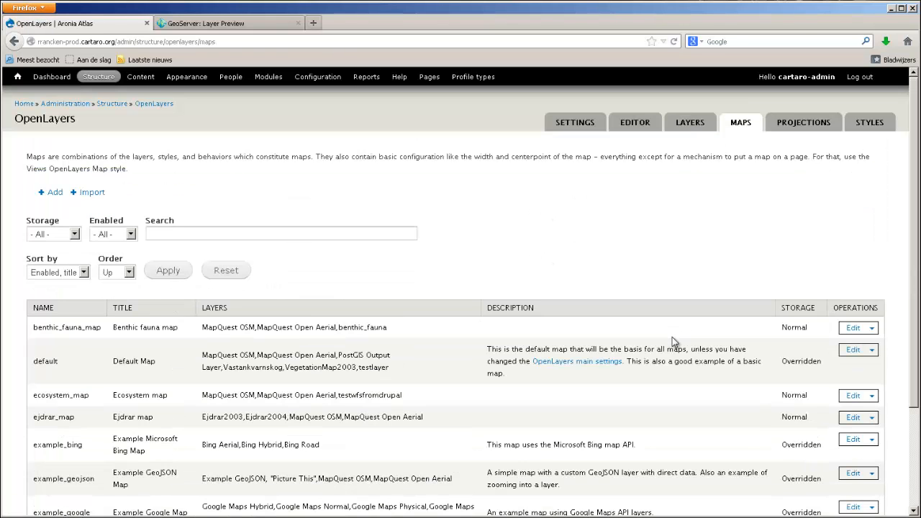
scroll(673, 345, "down", 3)
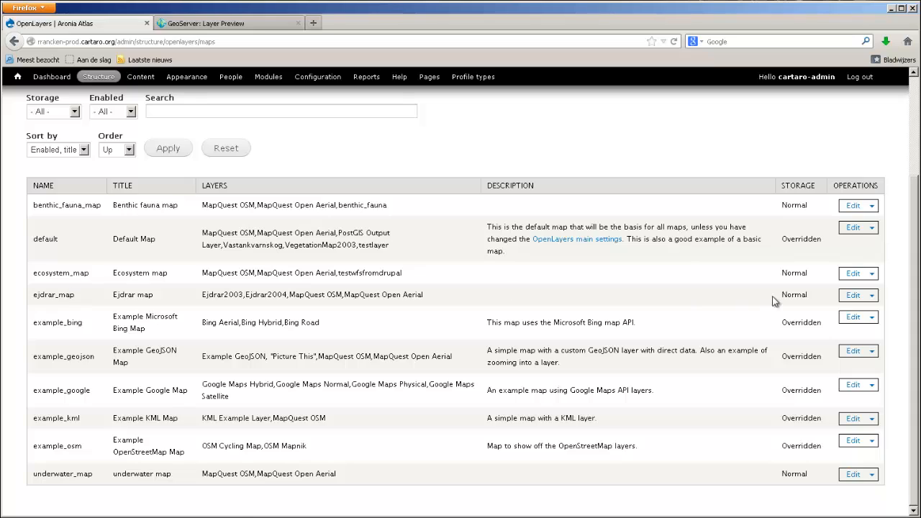
left_click(852, 297)
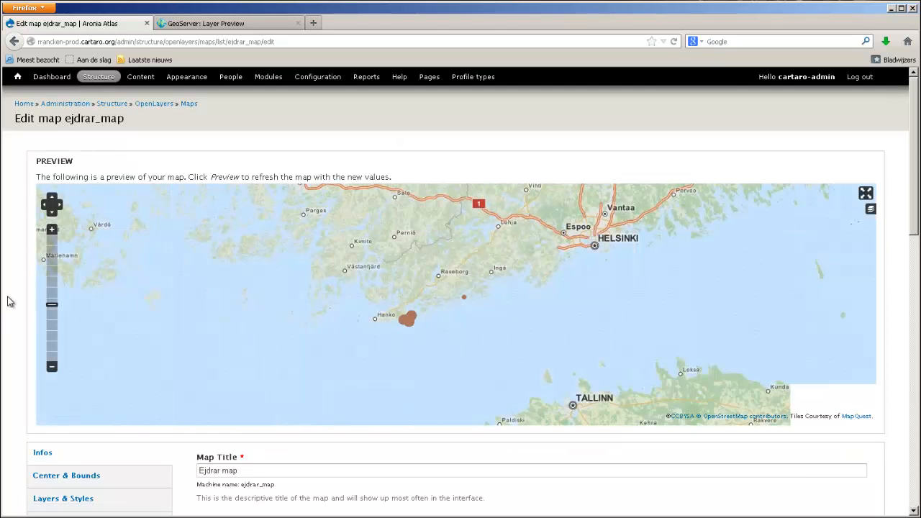
scroll(6, 300, "down", 5)
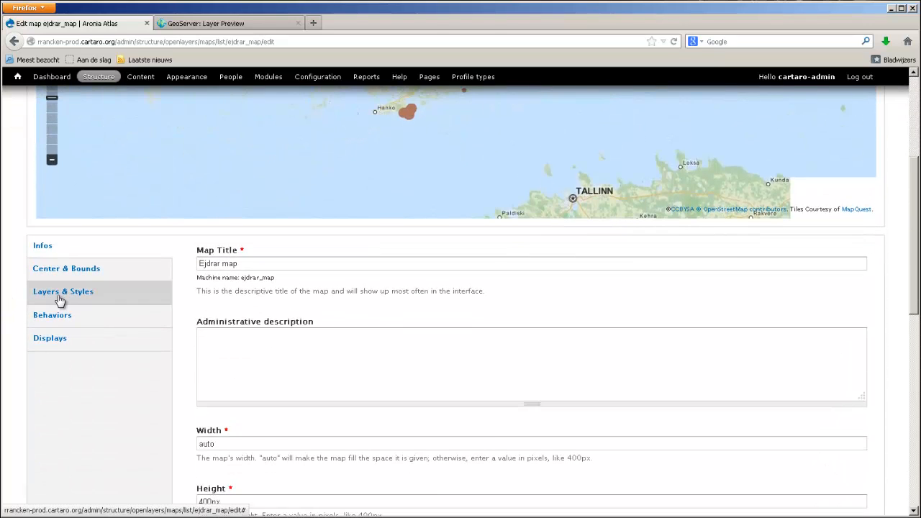
left_click(60, 300)
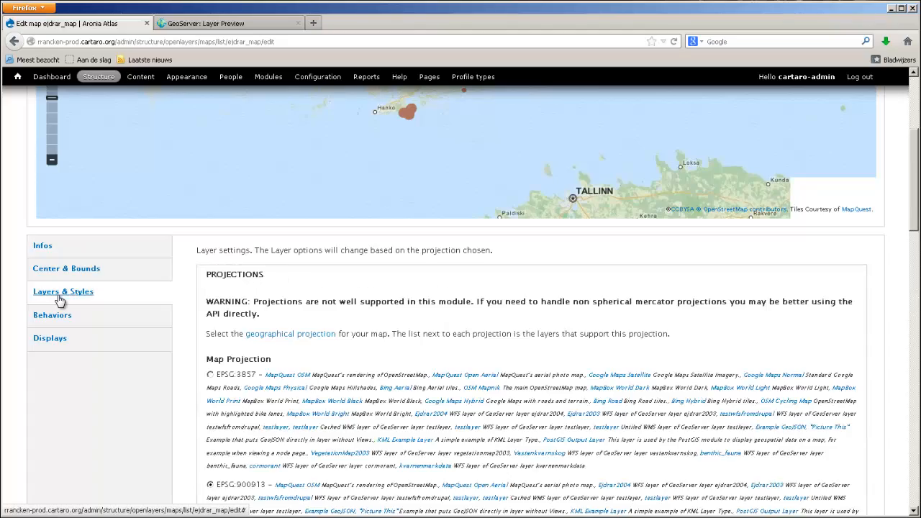
scroll(159, 311, "down", 5)
scroll(159, 309, "down", 10)
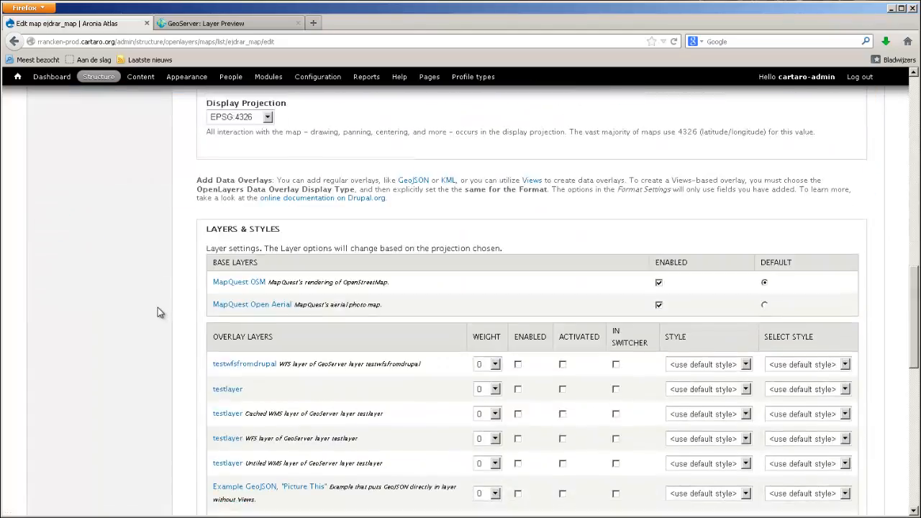
scroll(157, 308, "down", 3)
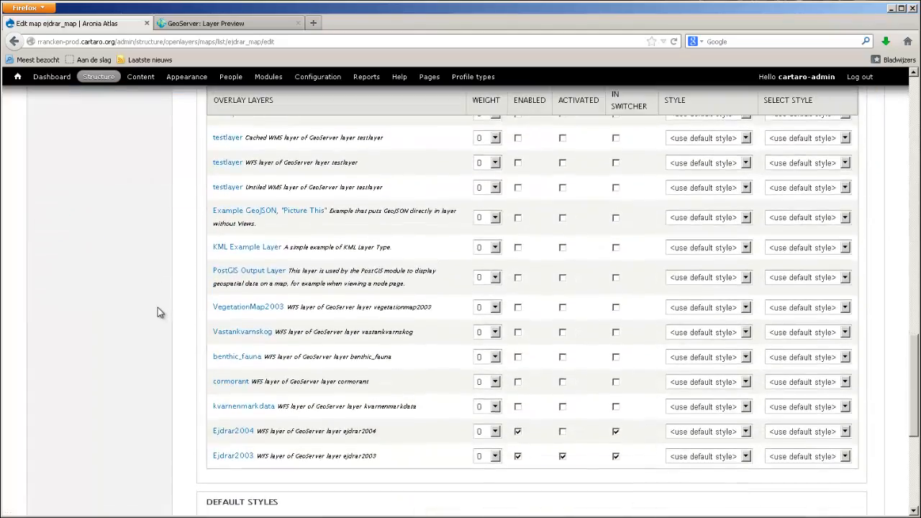
scroll(157, 307, "up", 3)
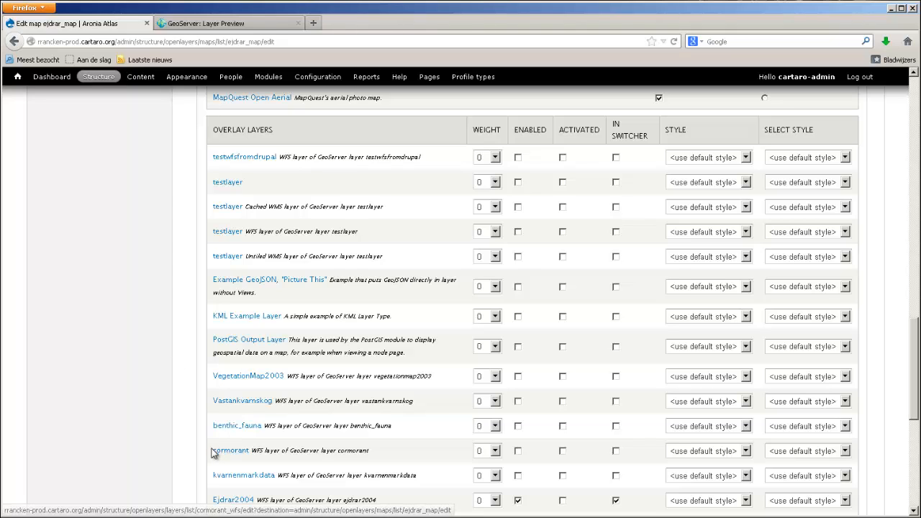
left_click_drag(212, 450, 375, 451)
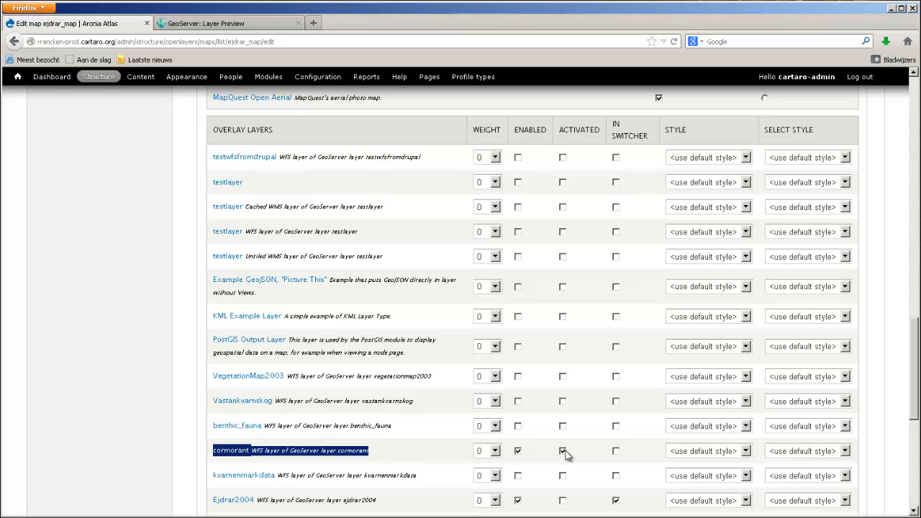
left_click(617, 452)
scroll(577, 452, "down", 5)
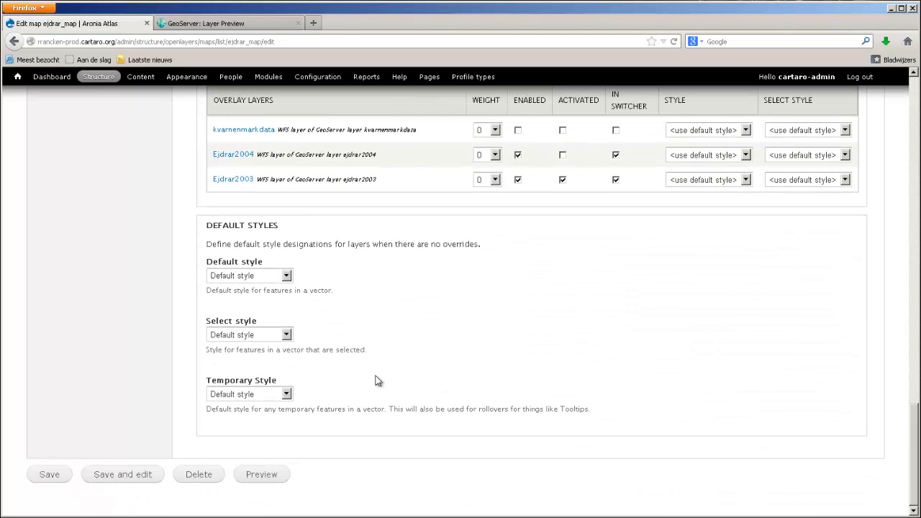
left_click(49, 475)
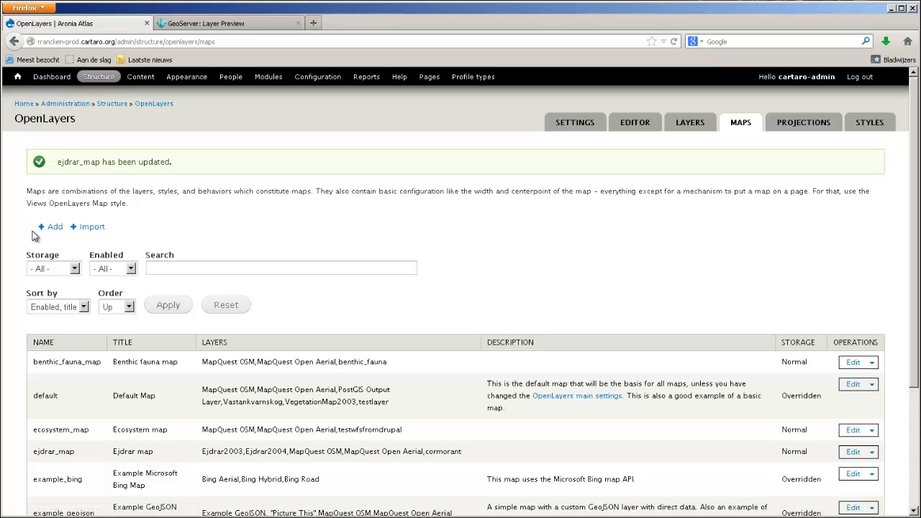
- Go to the site homepage and open the Ejdrar map page under Content and Ejdrar research
left_click(17, 78)
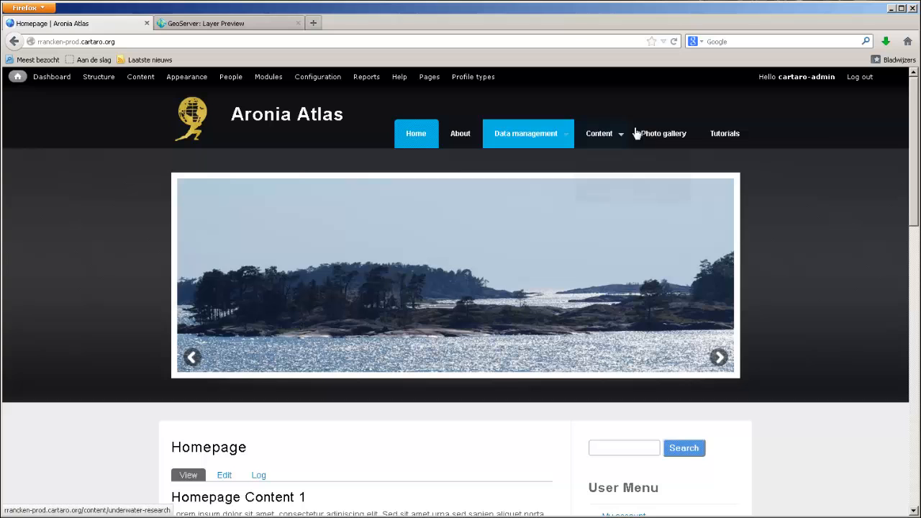
mouse_move(600, 140)
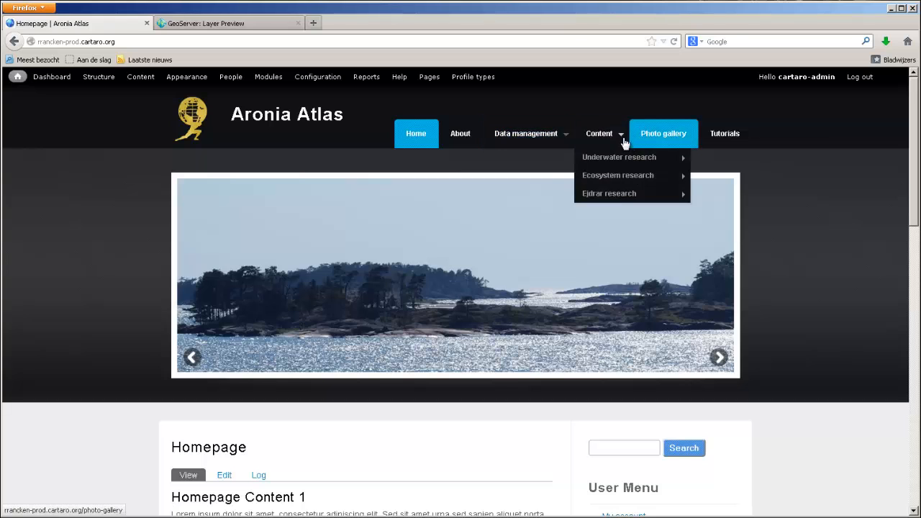
mouse_move(614, 195)
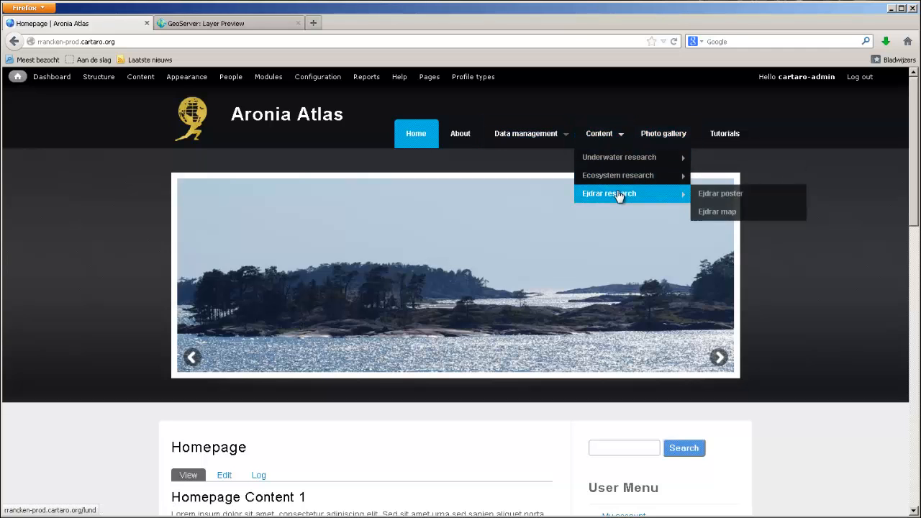
left_click(712, 212)
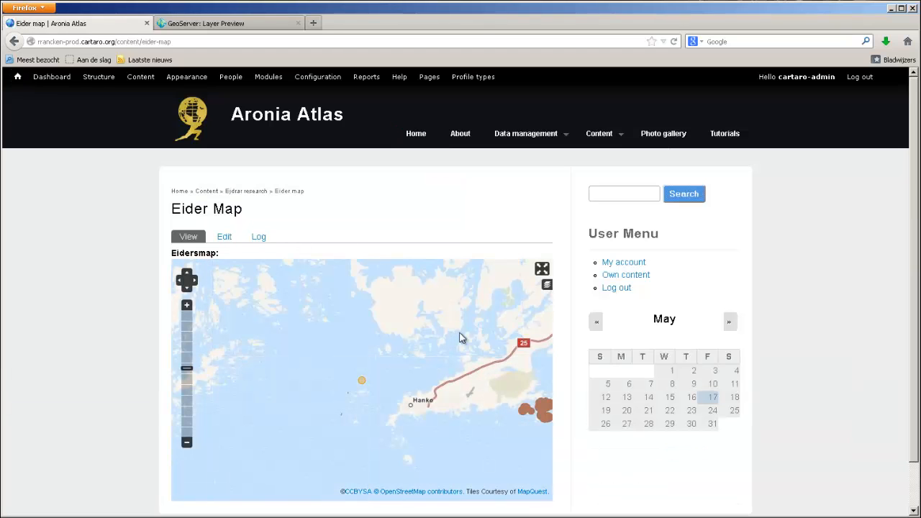
- Open the map's layer switcher and pan and zoom the Eider Map to inspect the cormorant overlay
left_click_drag(460, 339, 306, 304)
left_click(547, 285)
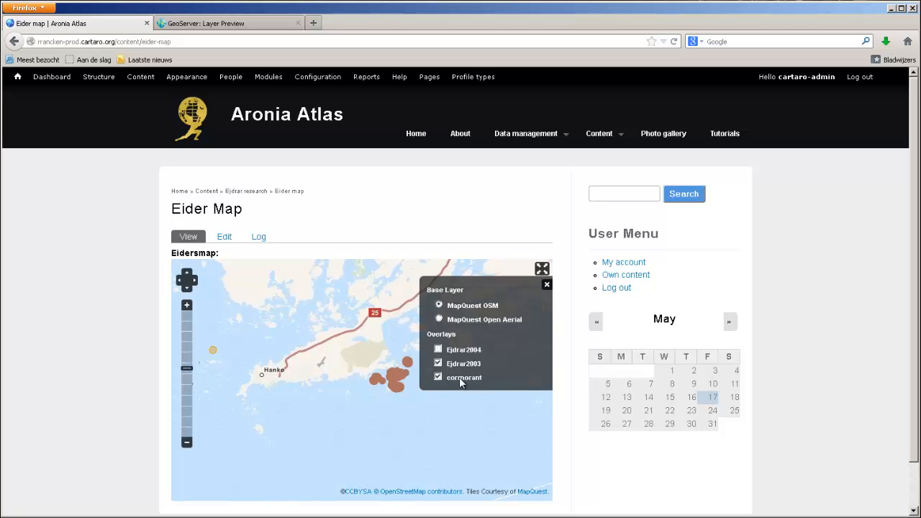
left_click_drag(388, 429, 401, 412)
scroll(216, 354, "up", 3)
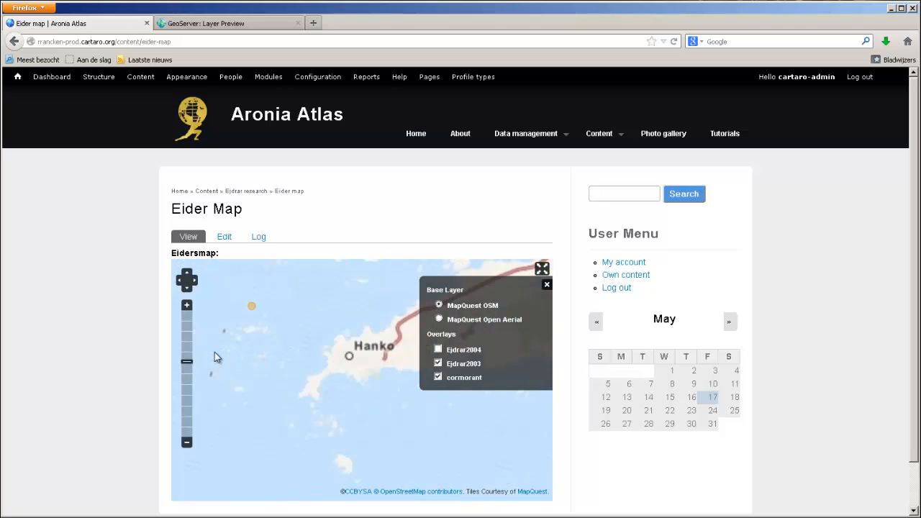
scroll(240, 313, "up", 2)
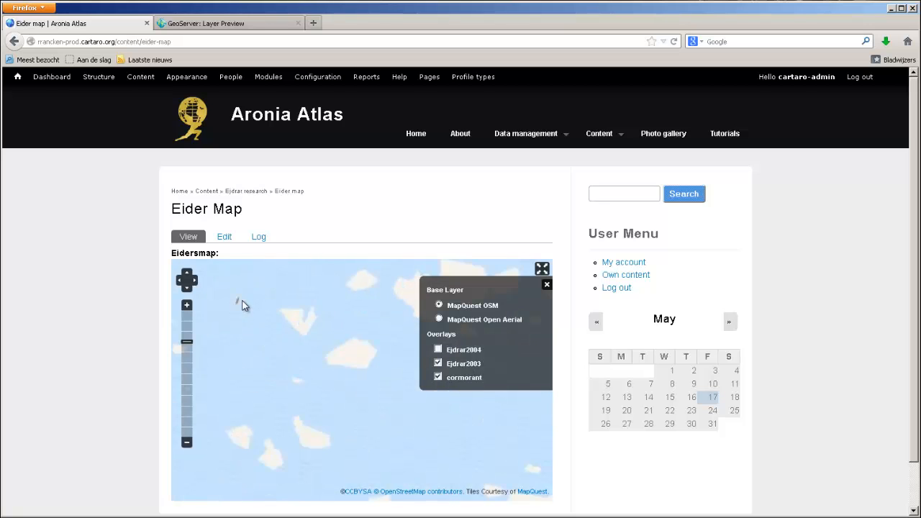
left_click(470, 383)
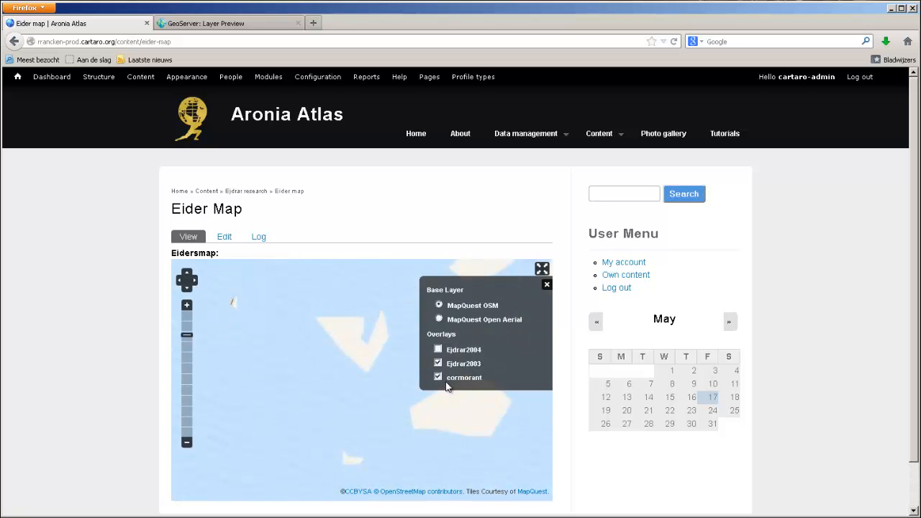
scroll(374, 380, "down", 6)
scroll(373, 376, "down", 2)
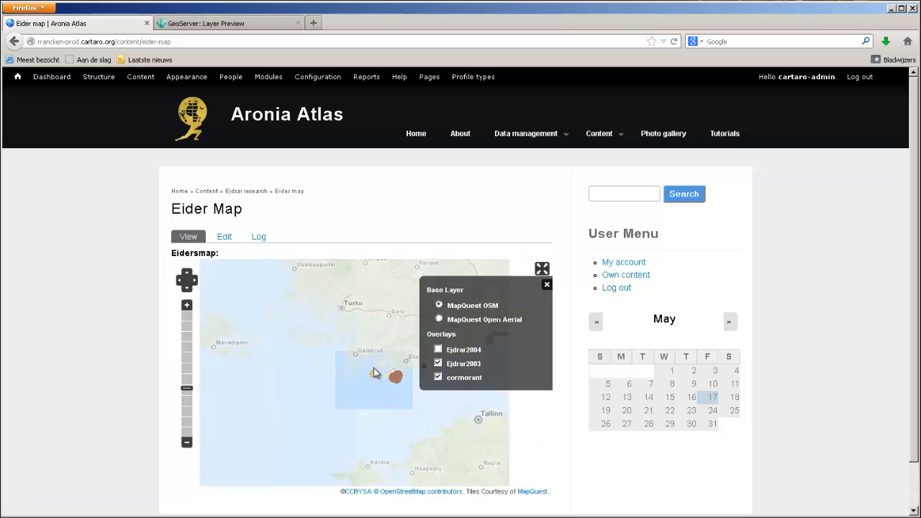
left_click_drag(373, 367, 293, 336)
mouse_move(338, 395)
left_mouse_down()
mouse_move(331, 270)
mouse_move(334, 409)
left_mouse_up()
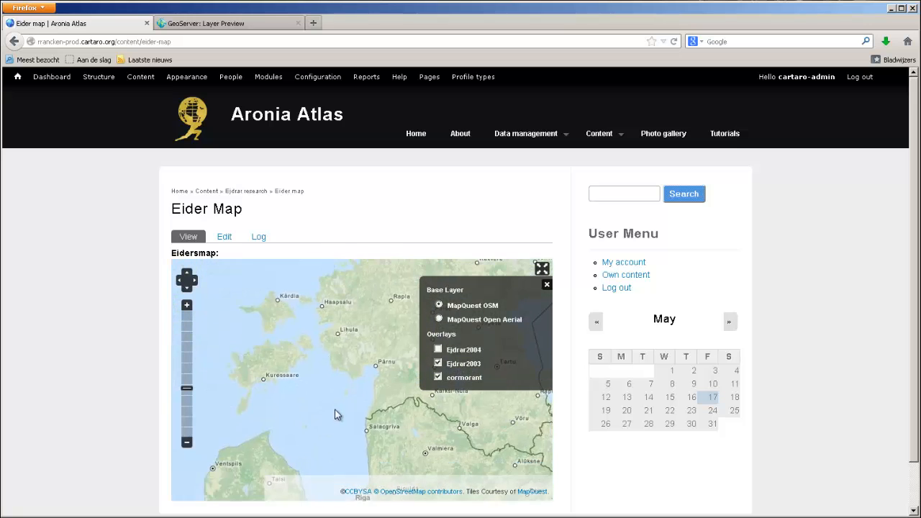
scroll(323, 360, "down", 1)
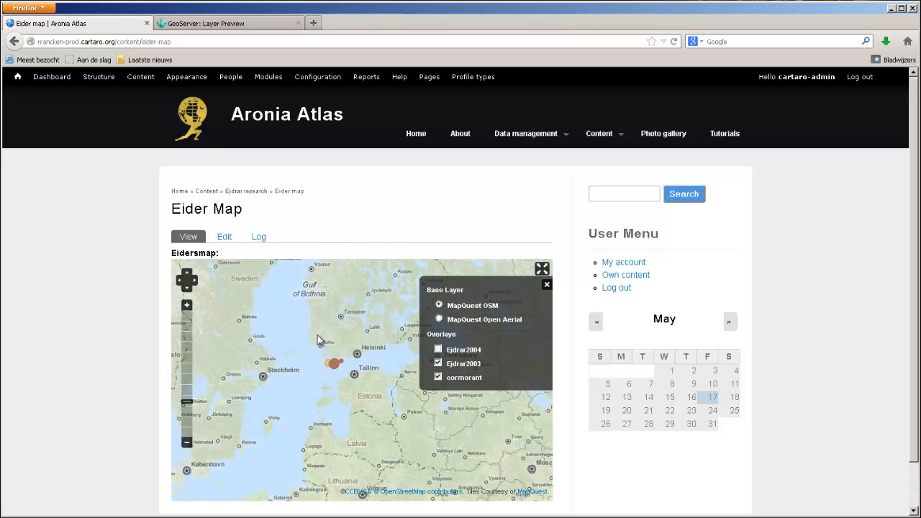